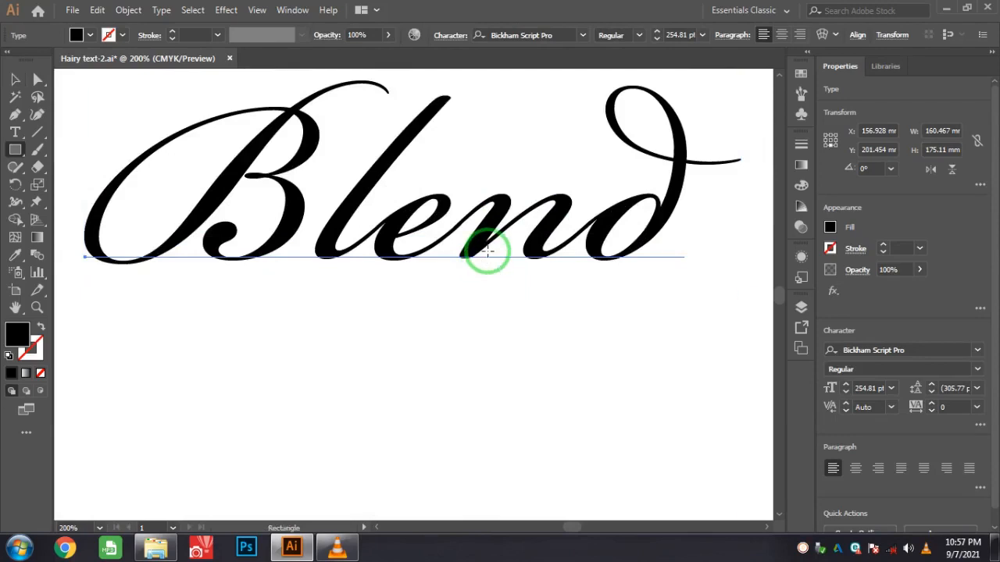
# Swap the fill and stroke of the "Blend" text to give it a black stroke and no fill
pyautogui.press('m')
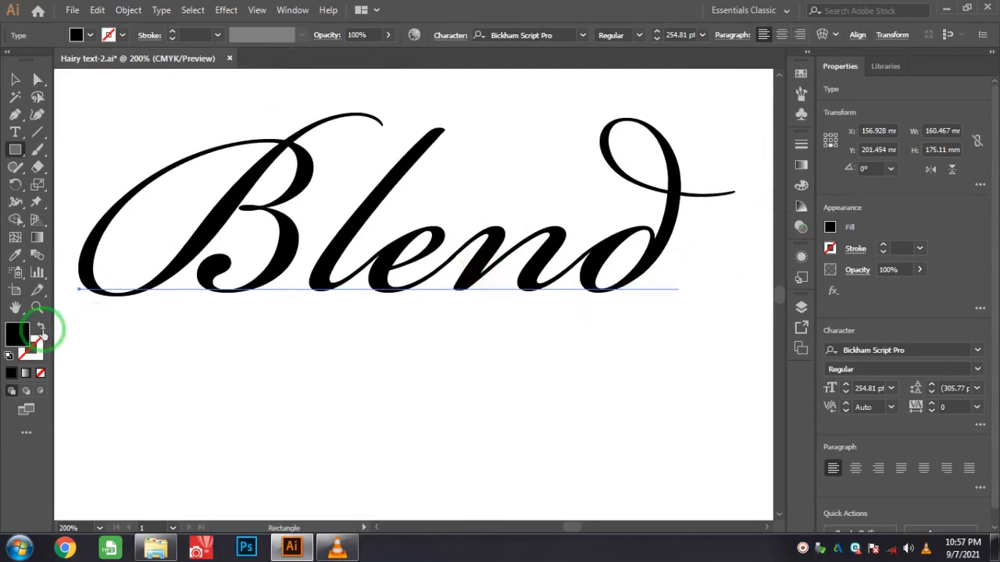
pyautogui.click(41, 327)
pyautogui.press('v')
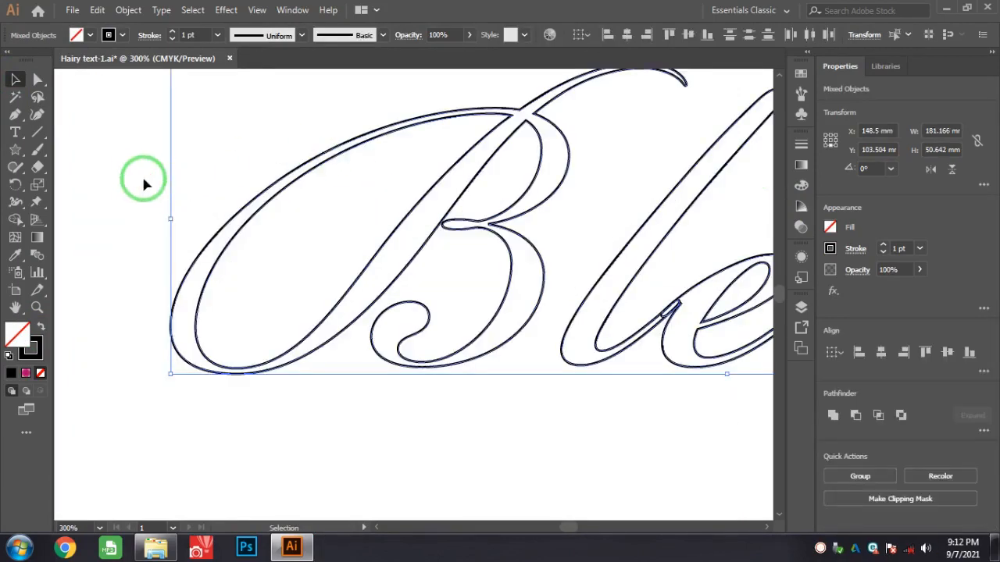
# Cut the outline of the letter B at the anchor inside its lower curl and at the upper bowl's inner corner
pyautogui.click(143, 182)
pyautogui.click(425, 323)
pyautogui.click(37, 79)
pyautogui.click(440, 328)
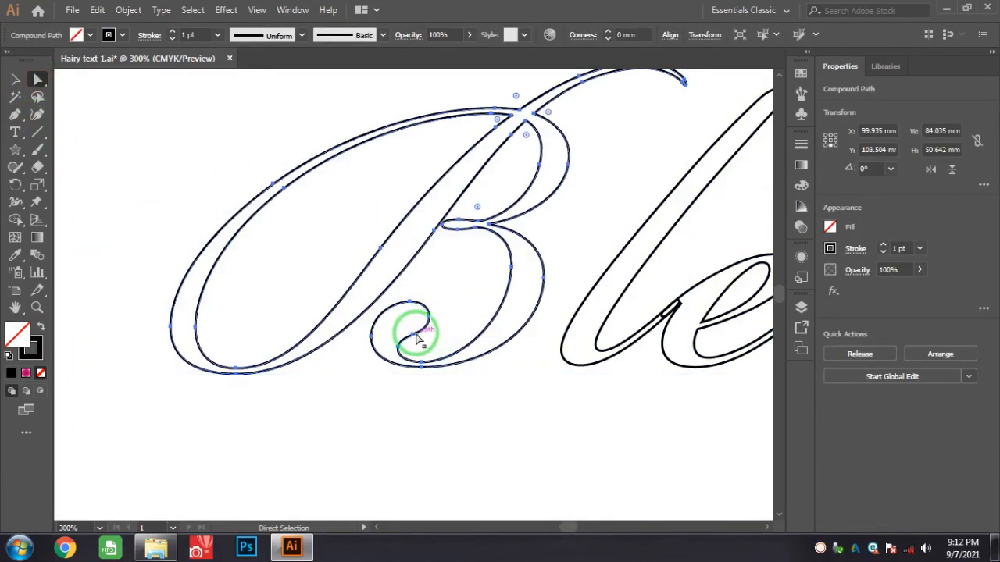
pyautogui.moveTo(418, 338); pyautogui.dragTo(439, 349)
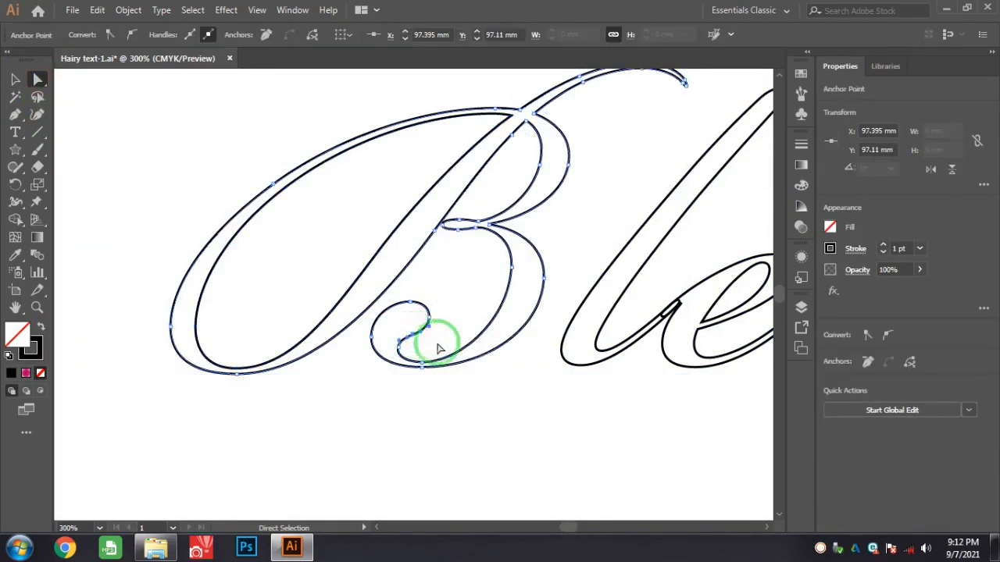
pyautogui.click(528, 123)
pyautogui.click(909, 361)
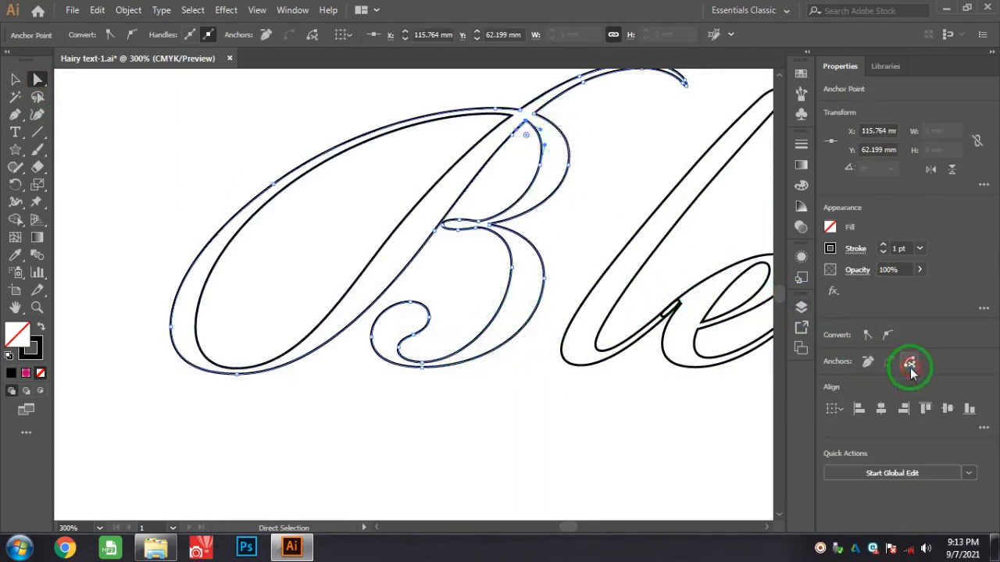
# Delete the inner contour of the B's two right bowls and the inner contour of its large left loop and stem
pyautogui.click(18, 80)
pyautogui.click(636, 142)
pyautogui.click(541, 144)
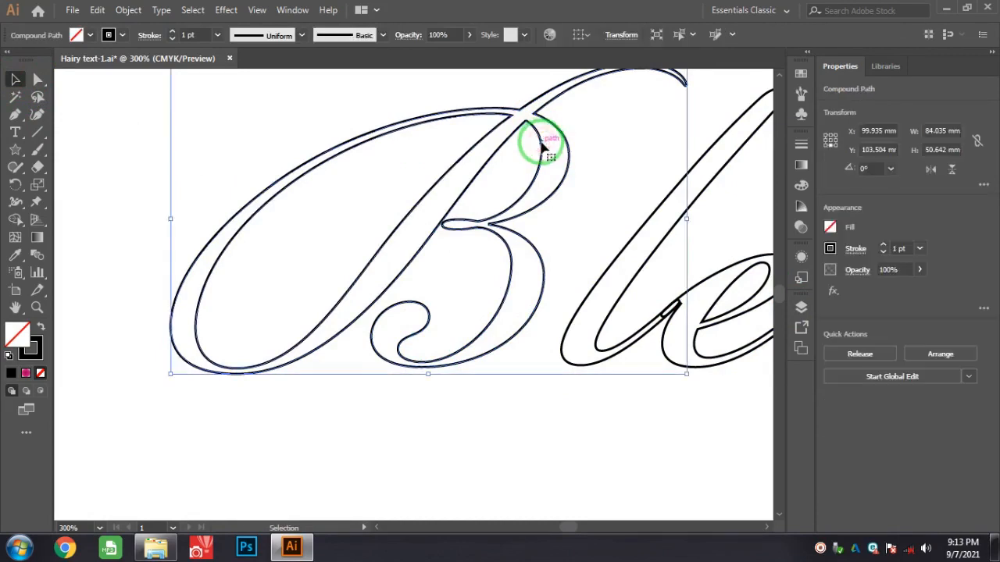
pyautogui.click(39, 80)
pyautogui.click(595, 195)
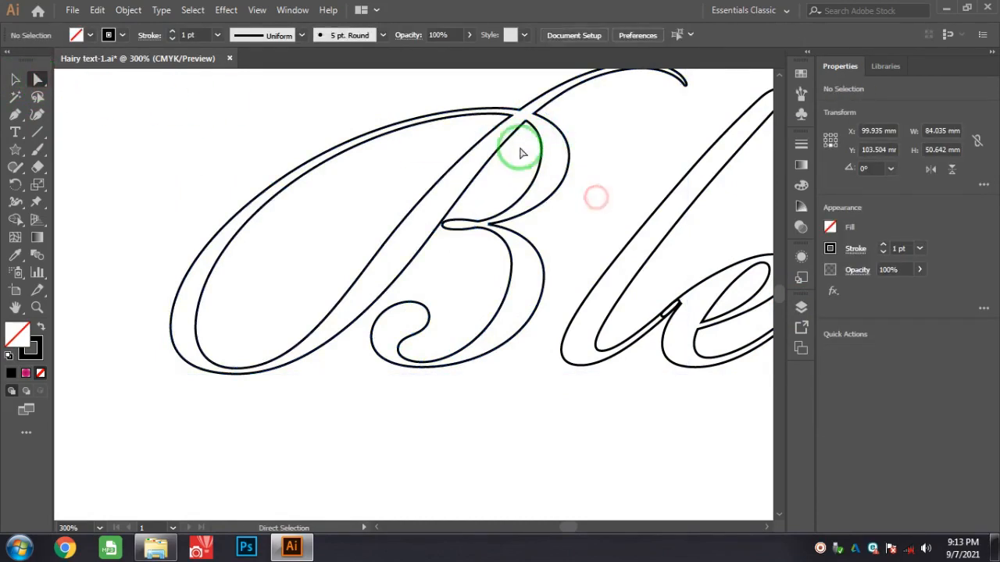
pyautogui.click(541, 142)
pyautogui.press('Delete')
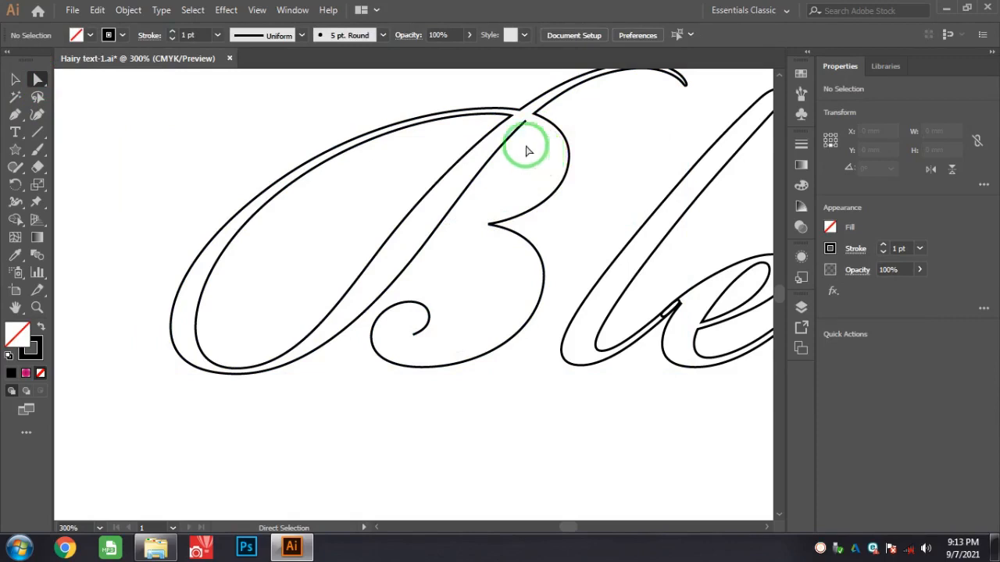
pyautogui.click(500, 123)
pyautogui.press('Delete')
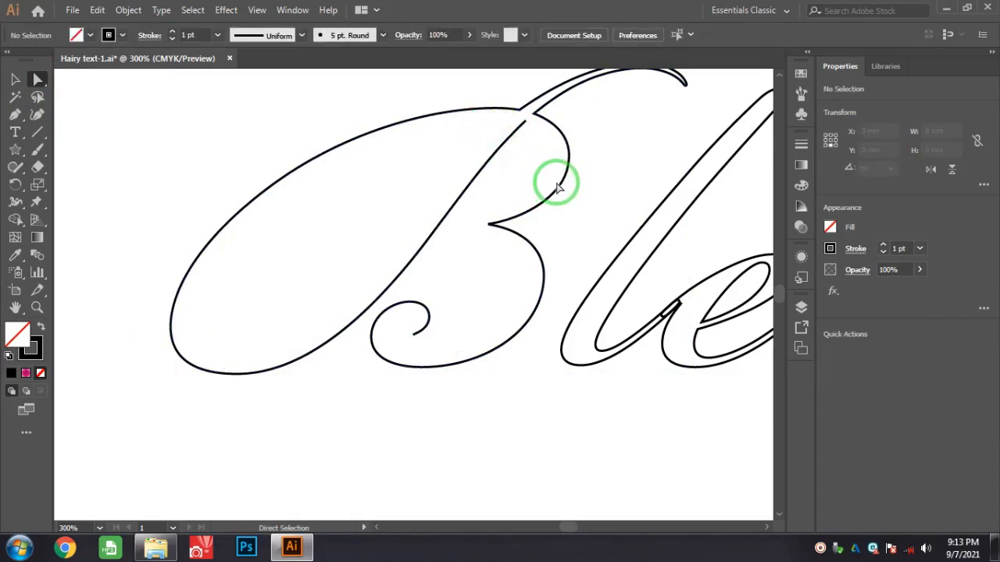
# Cut the B's outline at the tip of the upper flourish and where the flourish meets the left loop
pyautogui.moveTo(555, 182); pyautogui.dragTo(526, 238)
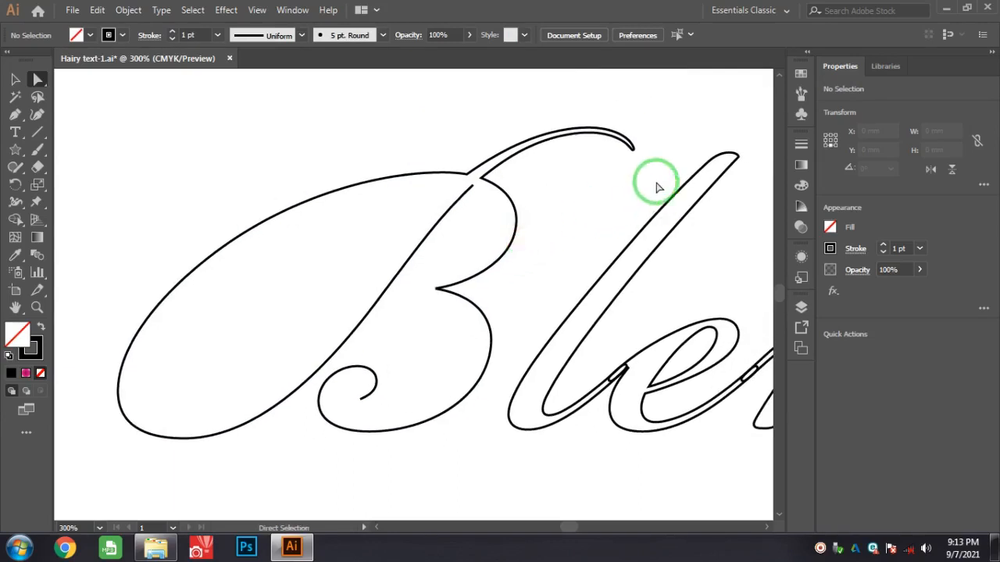
pyautogui.click(633, 148)
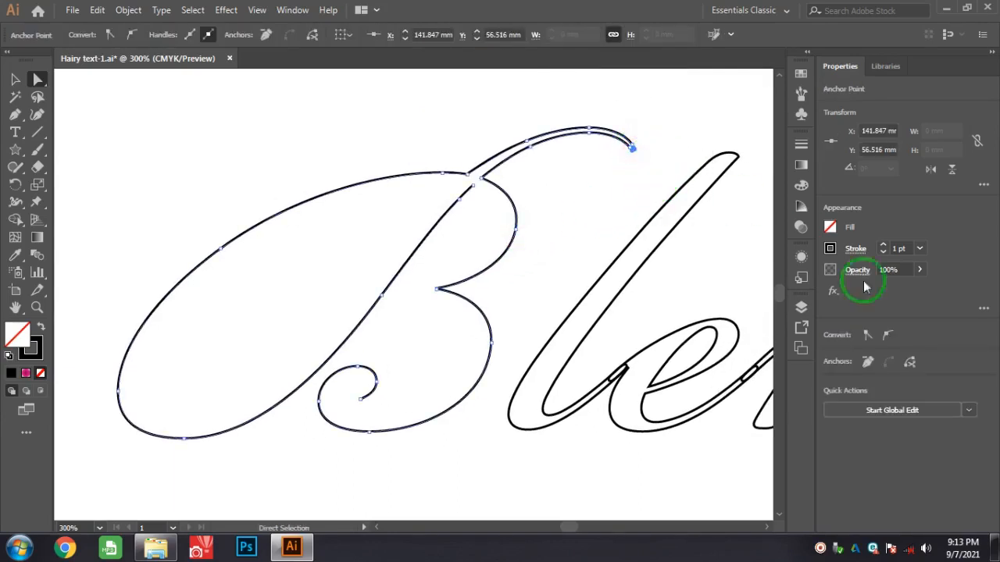
pyautogui.click(912, 364)
pyautogui.click(684, 132)
pyautogui.click(614, 131)
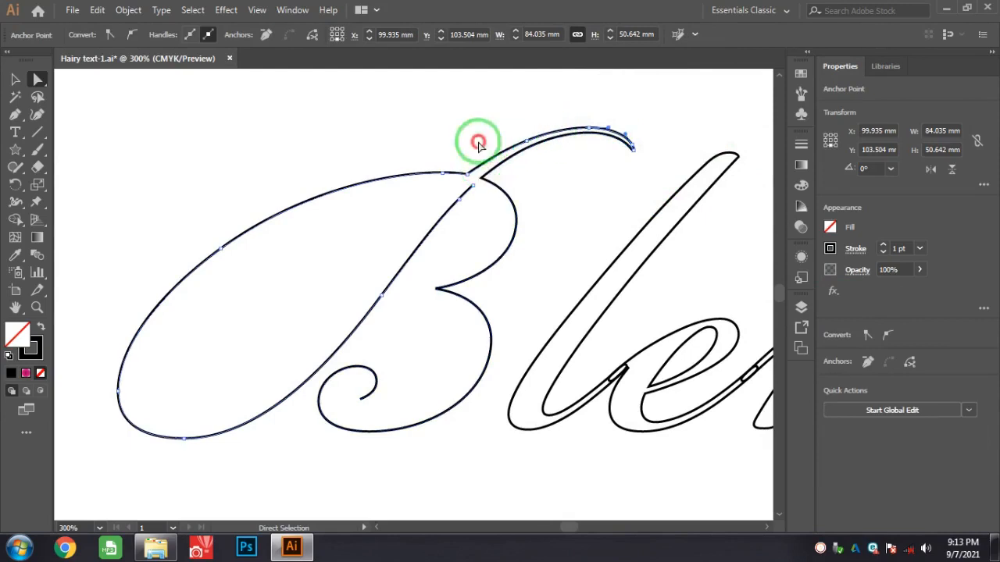
pyautogui.click(469, 171)
pyautogui.click(910, 362)
# Delete the upper contour of the B's flourish, leaving only its lower line
pyautogui.click(665, 122)
pyautogui.click(607, 129)
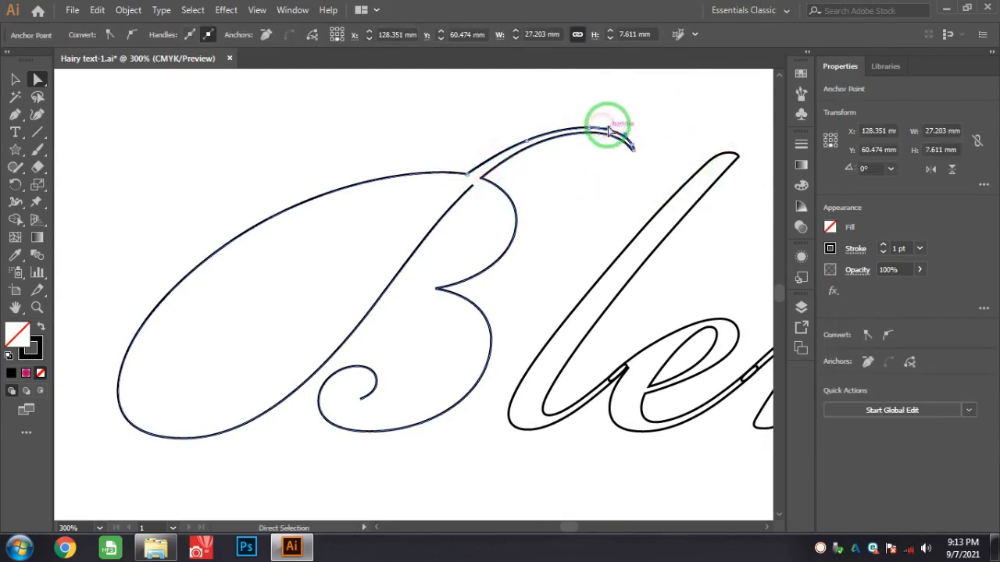
pyautogui.click(640, 104)
# Release the B's compound path into separate paths
pyautogui.click(17, 78)
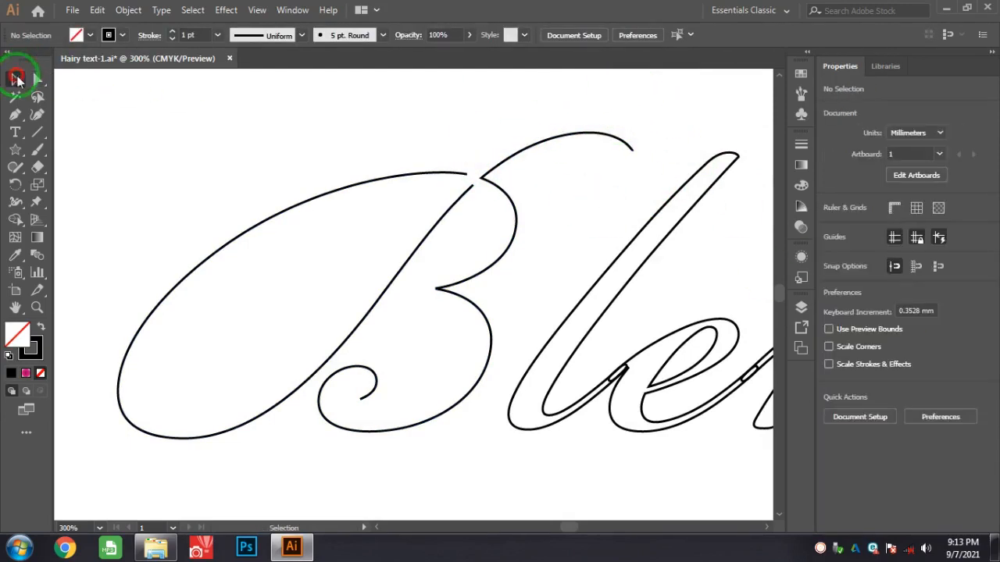
pyautogui.click(460, 172)
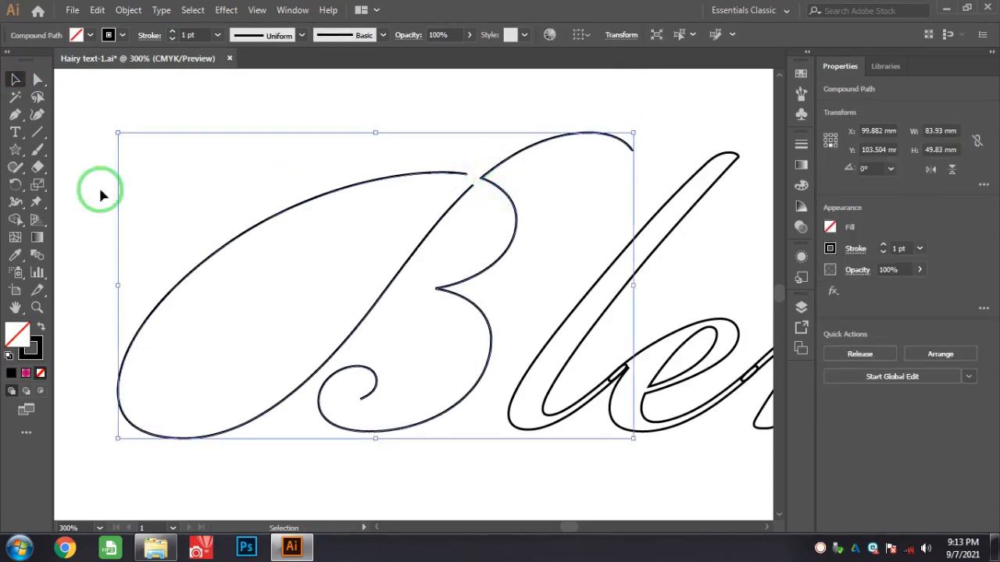
pyautogui.rightClick(321, 193)
pyautogui.click(414, 295)
pyautogui.click(460, 180)
pyautogui.click(424, 130)
# Connect the open end of the B's left loop to the start of its upper right bowl
pyautogui.moveTo(14, 167); pyautogui.dragTo(74, 231)
pyautogui.click(15, 79)
pyautogui.click(449, 146)
pyautogui.hotkey('ctrl', '+')
pyautogui.hotkey('ctrl', '+')
pyautogui.moveTo(549, 153); pyautogui.dragTo(546, 239)
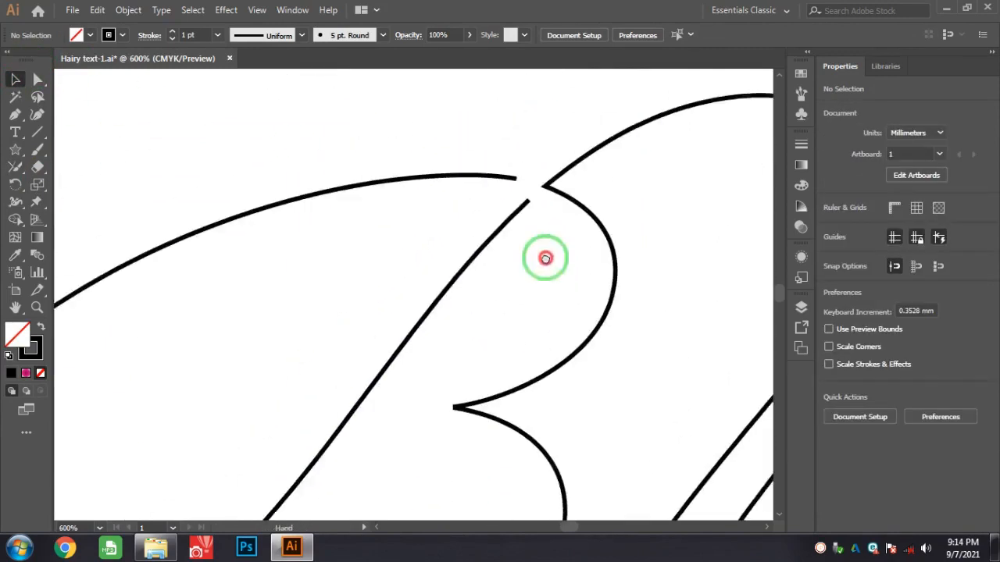
pyautogui.click(518, 200)
pyautogui.click(38, 79)
pyautogui.click(520, 198)
pyautogui.moveTo(523, 205)
pyautogui.mouseDown()
pyautogui.moveTo(587, 209)
pyautogui.moveTo(515, 196)
pyautogui.mouseUp()
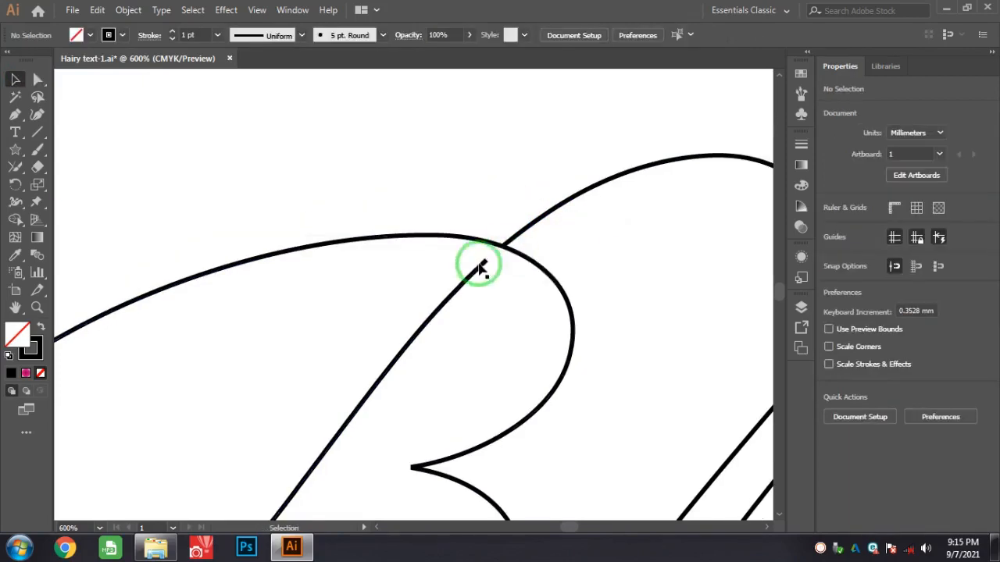
# Move the upper end anchor of the B's diagonal stem onto the starting point of the flourish
pyautogui.click(476, 263)
pyautogui.click(37, 78)
pyautogui.moveTo(486, 264); pyautogui.dragTo(510, 236)
pyautogui.click(542, 219)
# Join the B's diagonal stem and flourish paths into one continuous path
pyautogui.click(15, 79)
pyautogui.click(536, 226)
pyautogui.keyDown('shift'); pyautogui.click(480, 270); pyautogui.keyUp('shift')
pyautogui.rightClick(481, 270)
pyautogui.click(516, 351)
pyautogui.click(604, 264)
pyautogui.click(530, 229)
pyautogui.click(37, 79)
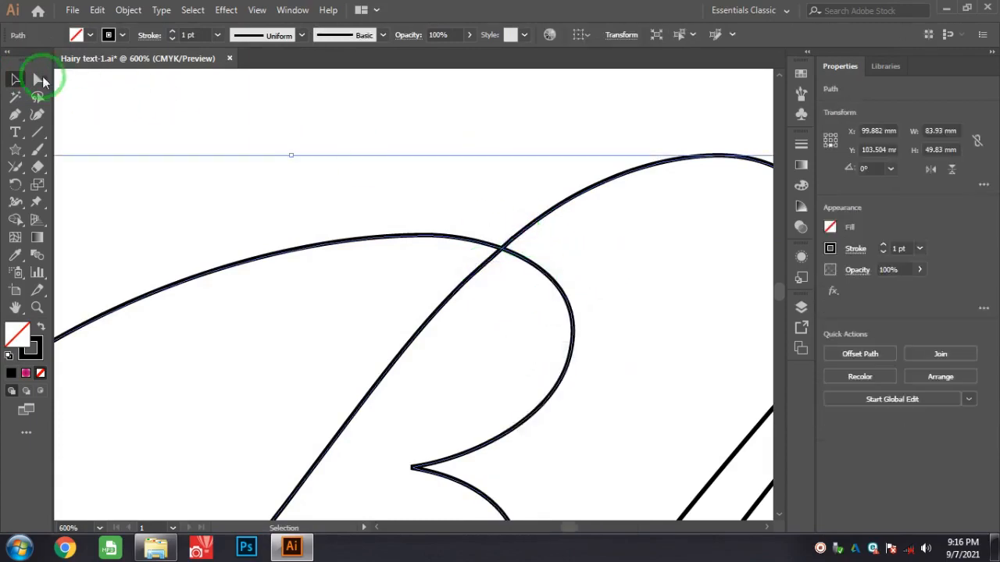
# Cut the outline of the letter l at the pointed anchor on its upper tip
pyautogui.hotkey('ctrl', '+')
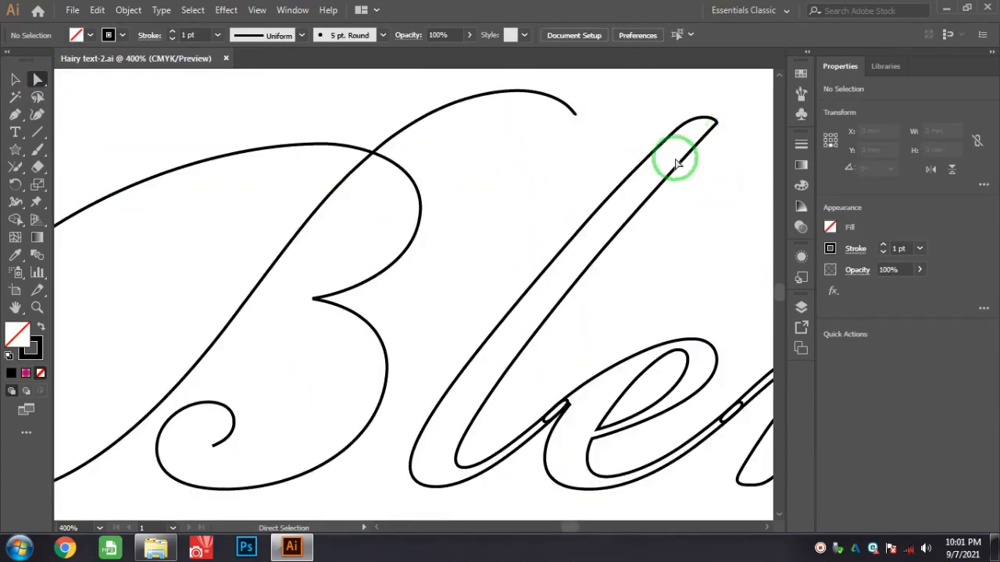
pyautogui.click(678, 162)
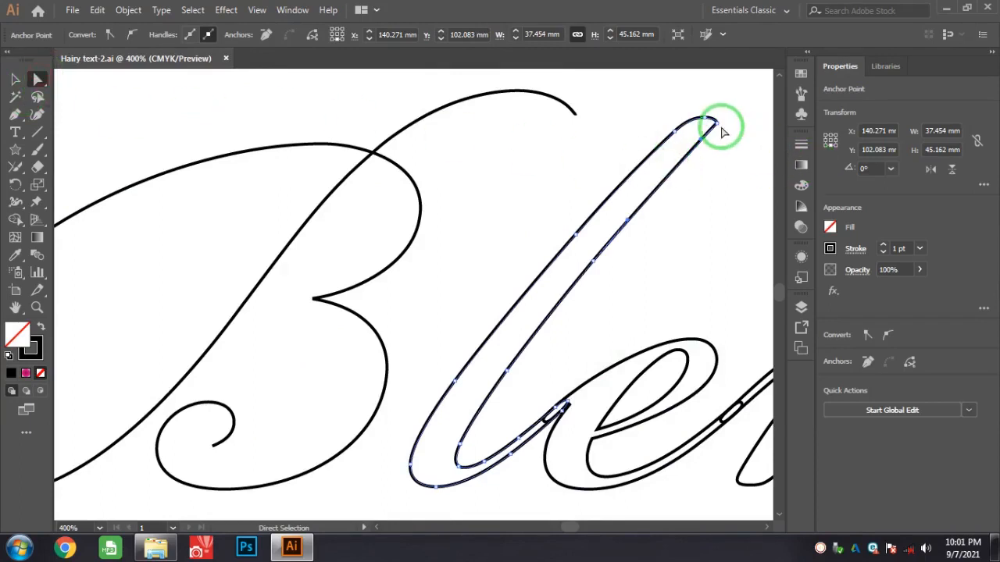
pyautogui.click(721, 126)
pyautogui.click(717, 123)
pyautogui.click(910, 362)
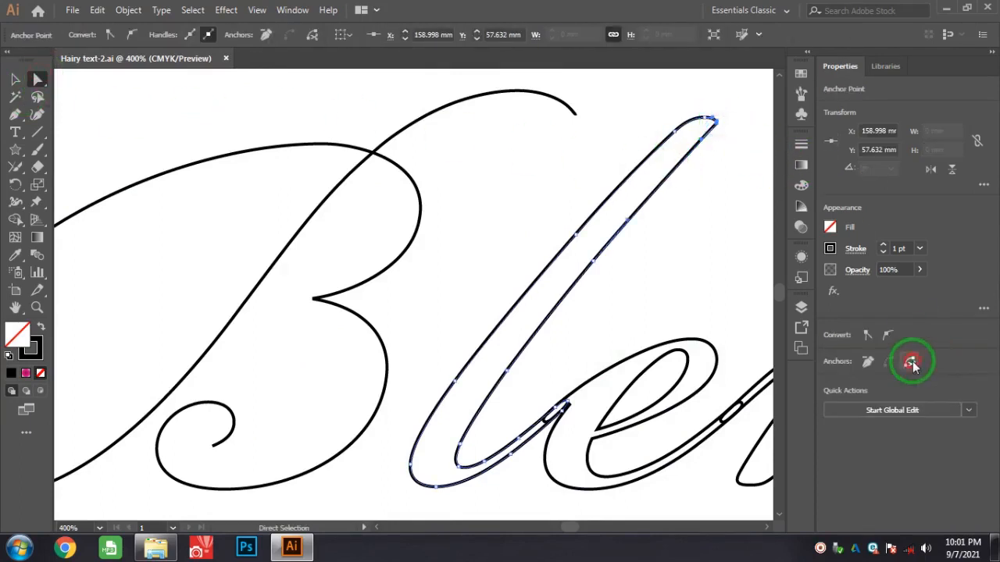
# Cut the l's outline at the end of its exit stroke, where it meets the letter e
pyautogui.click(15, 78)
pyautogui.click(488, 177)
pyautogui.hotkey('ctrl', '+')
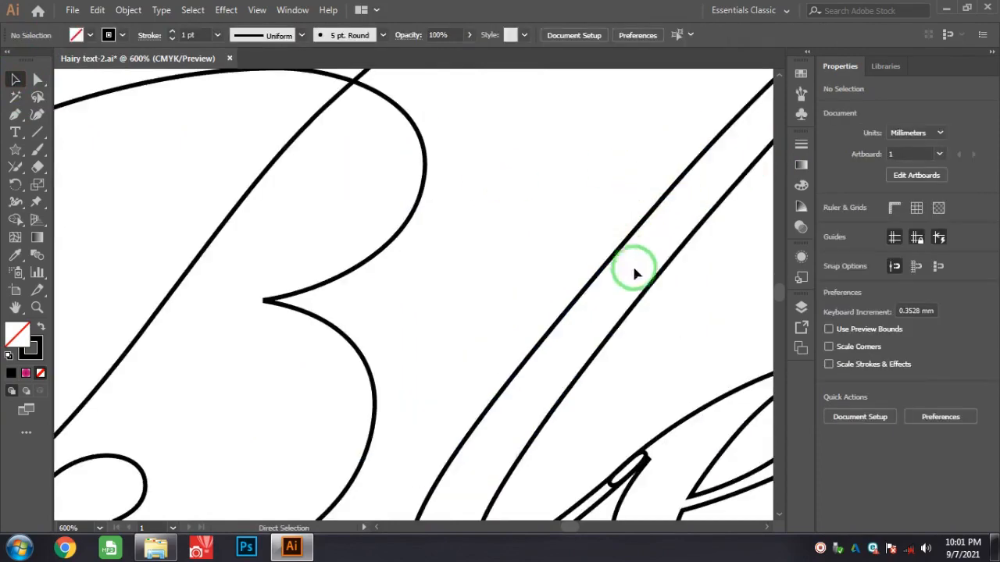
pyautogui.moveTo(637, 334); pyautogui.dragTo(442, 148)
pyautogui.click(415, 133)
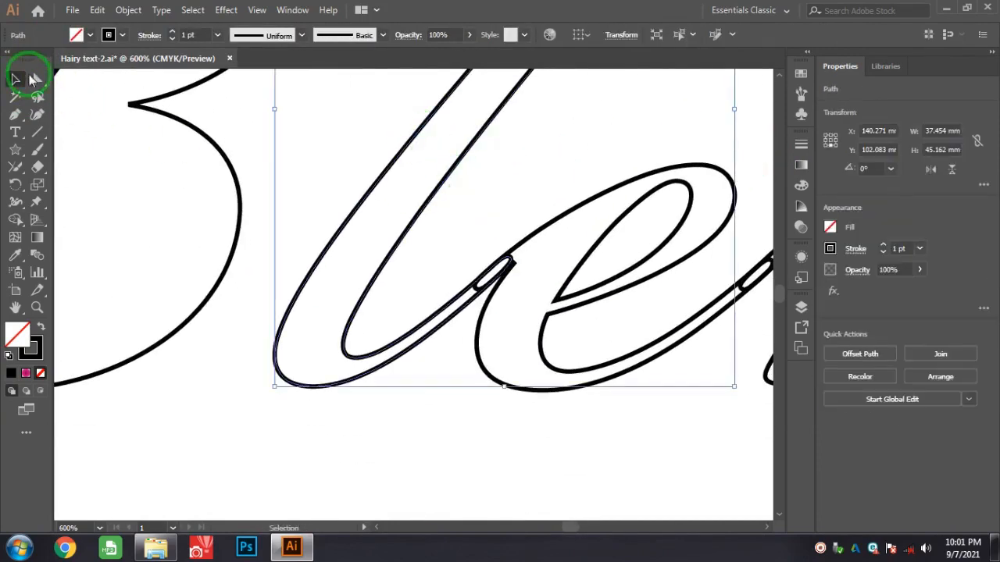
pyautogui.click(41, 80)
pyautogui.click(509, 260)
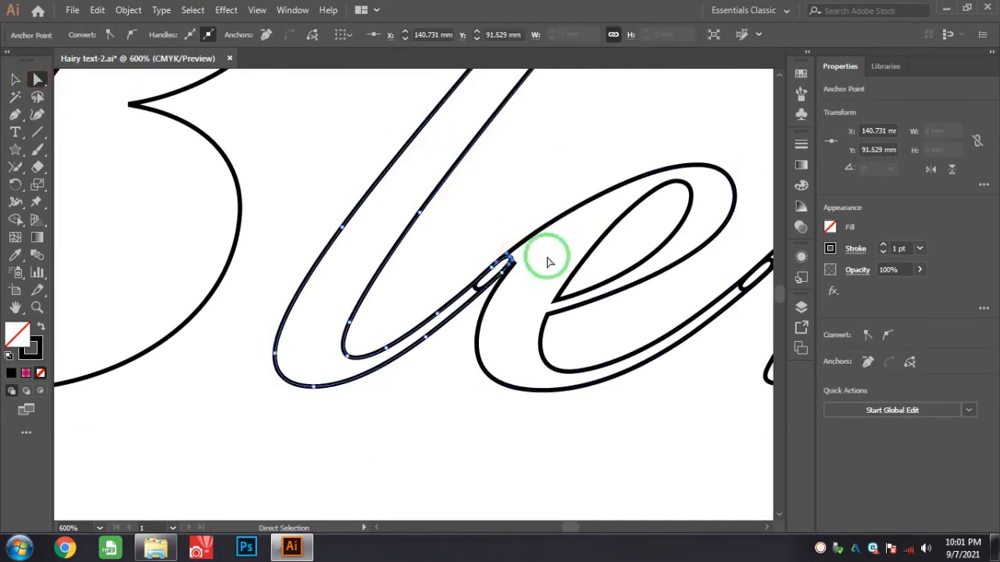
pyautogui.click(912, 361)
# Delete the inner contour of the l, leaving only its outer line
pyautogui.click(16, 78)
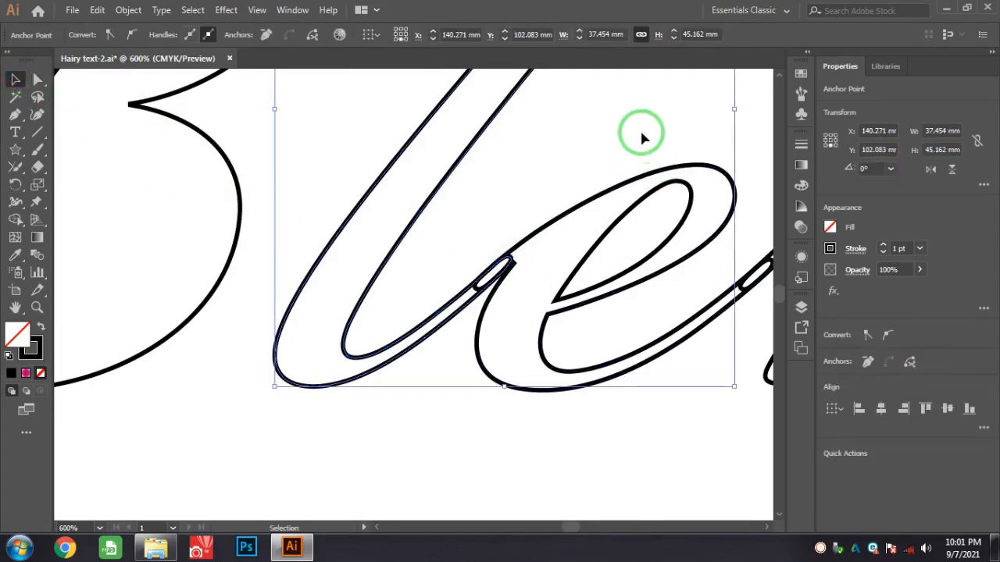
pyautogui.click(650, 137)
pyautogui.click(479, 139)
pyautogui.press('Delete')
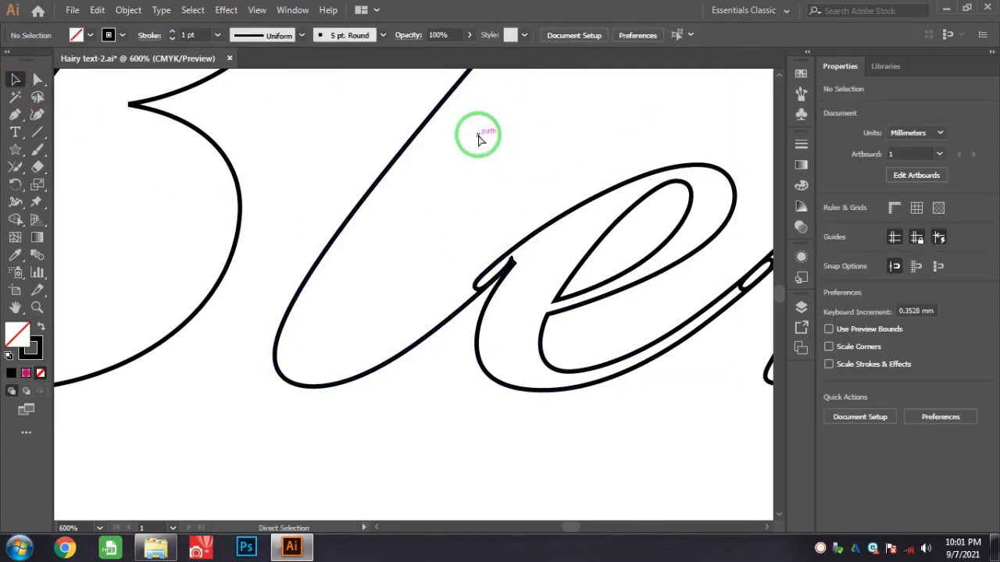
# Cut the outline of the letter e at its inner corner below the loop and at the end of its exit stroke
pyautogui.hotkey('ctrl', '-')
pyautogui.hotkey('ctrl', '-')
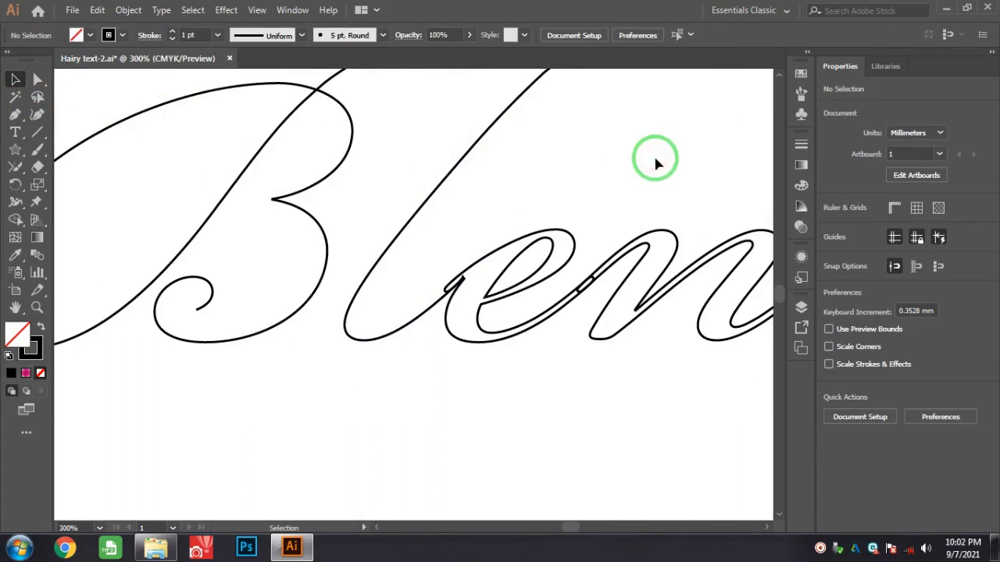
pyautogui.hotkey('ctrl', '+')
pyautogui.moveTo(644, 228); pyautogui.dragTo(475, 145)
pyautogui.click(336, 225)
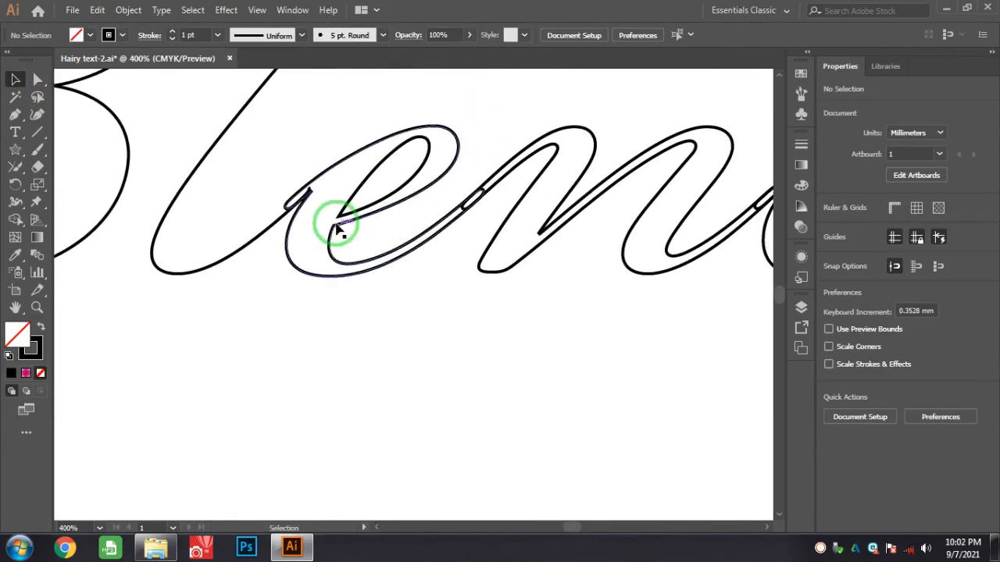
pyautogui.click(37, 78)
pyautogui.click(338, 222)
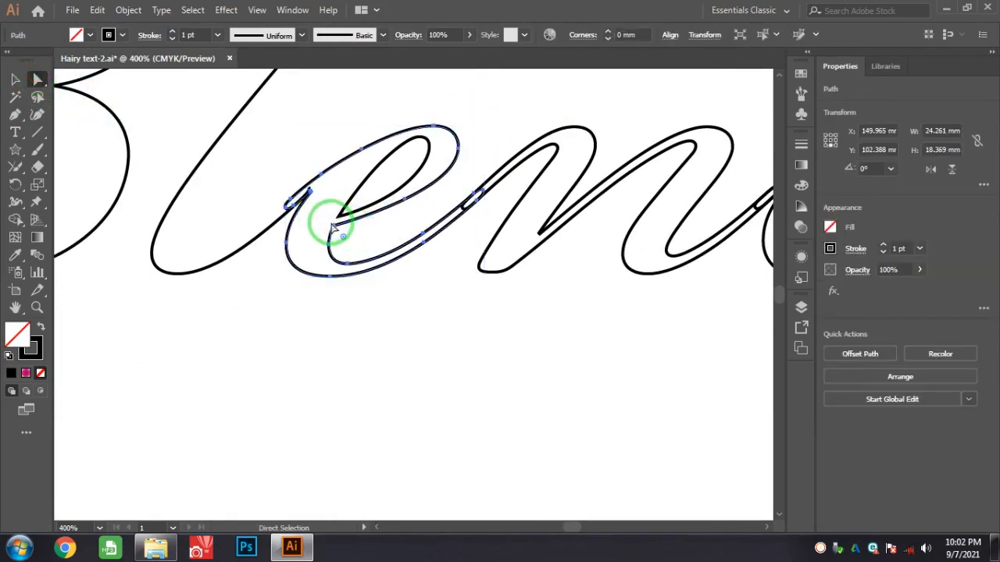
pyautogui.click(332, 225)
pyautogui.click(902, 352)
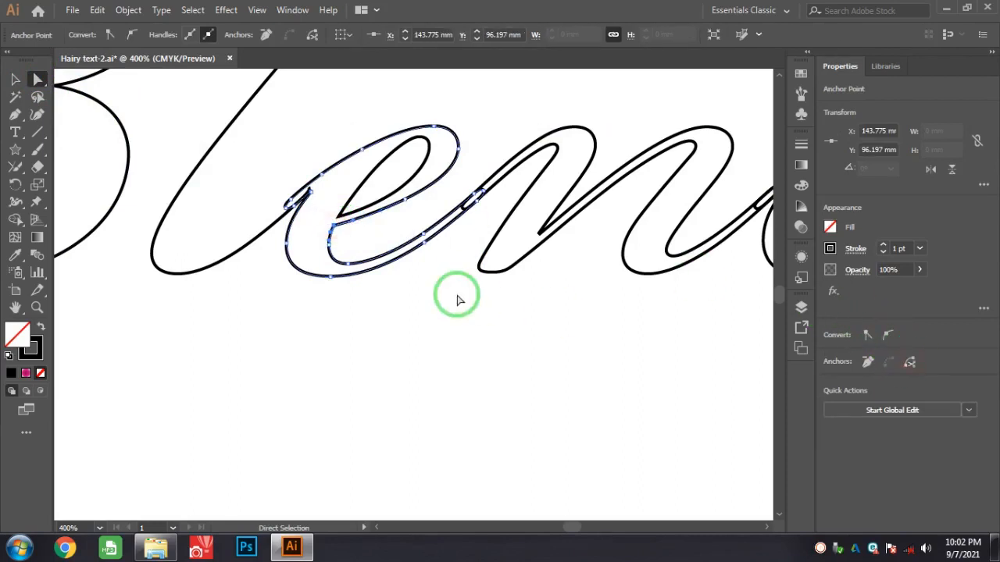
pyautogui.click(475, 196)
pyautogui.click(909, 361)
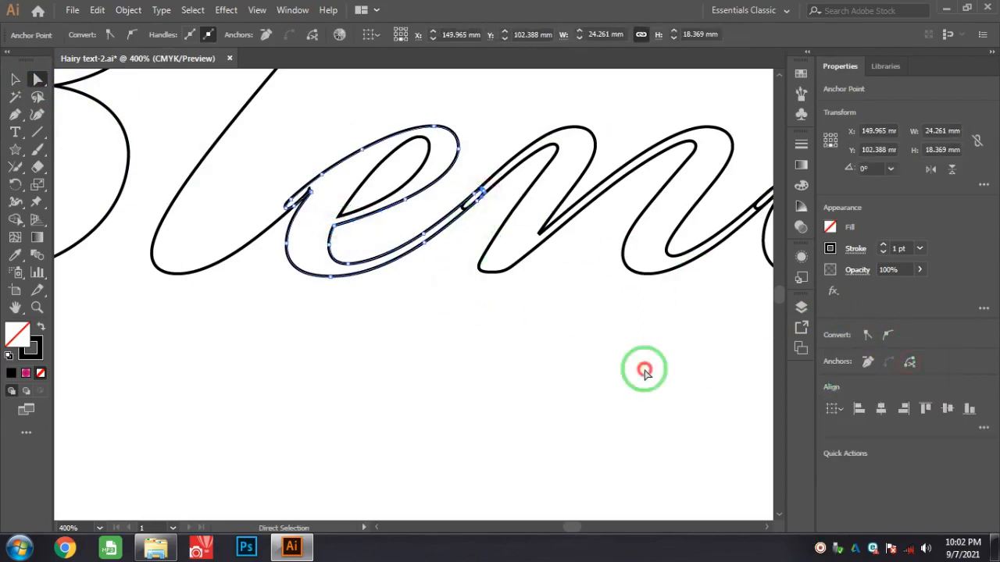
# Delete the e's lower inner contour and the leftover anchor at the end of its exit stroke
pyautogui.click(645, 372)
pyautogui.click(400, 250)
pyautogui.press('Delete')
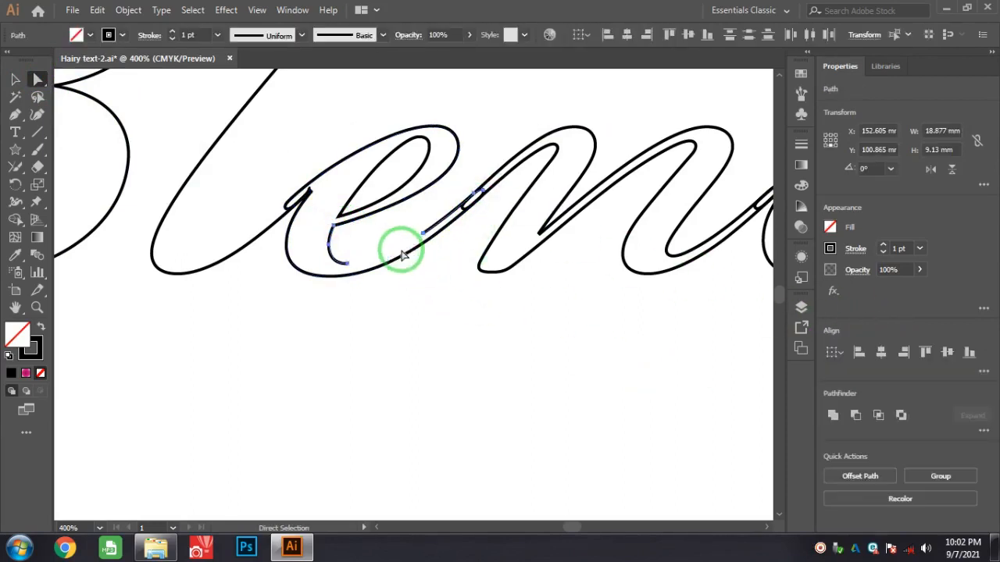
pyautogui.press('Delete')
pyautogui.click(484, 190)
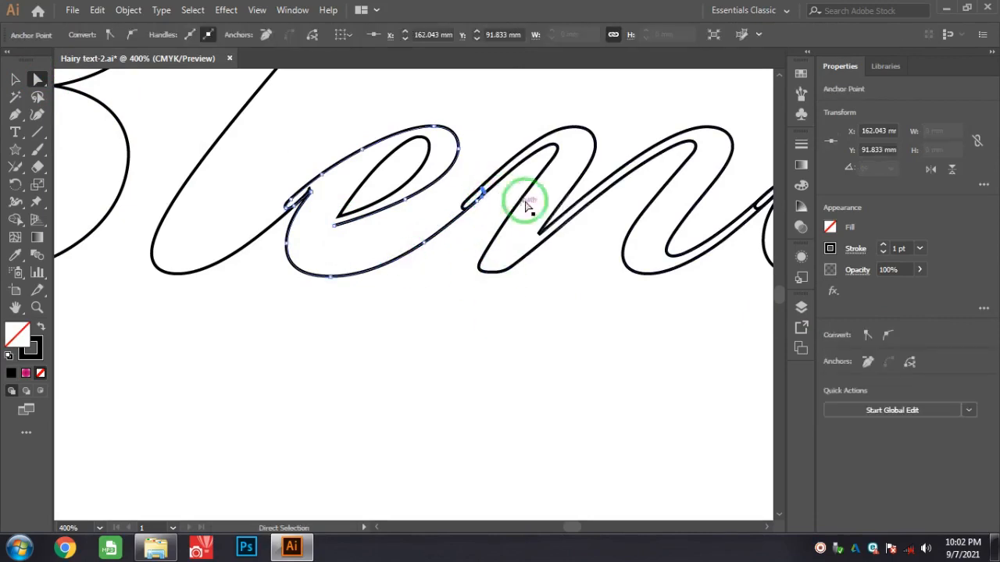
pyautogui.press('Delete')
# Delete the inner counter path inside the e's loop
pyautogui.click(19, 83)
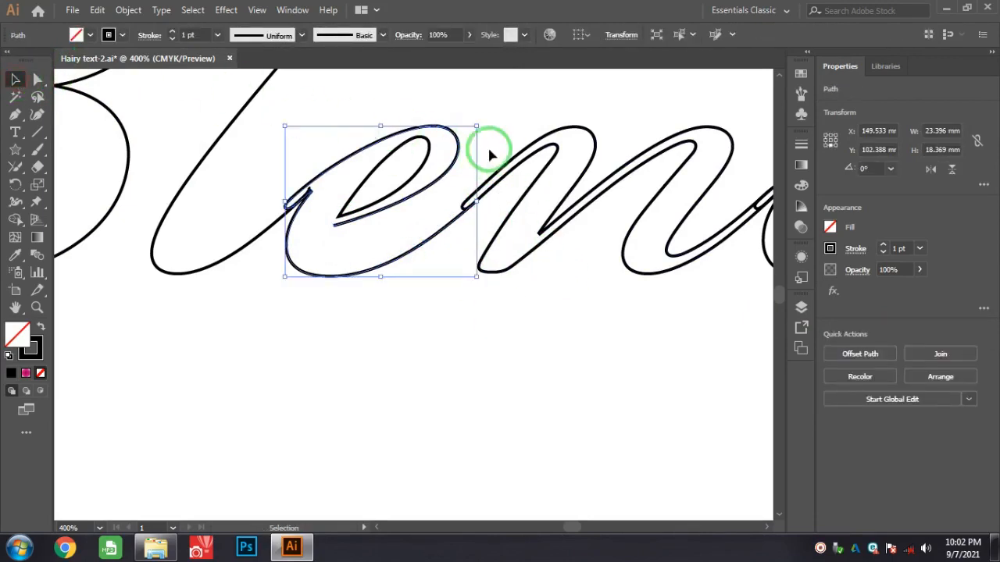
pyautogui.click(496, 136)
pyautogui.click(429, 152)
pyautogui.press('Delete')
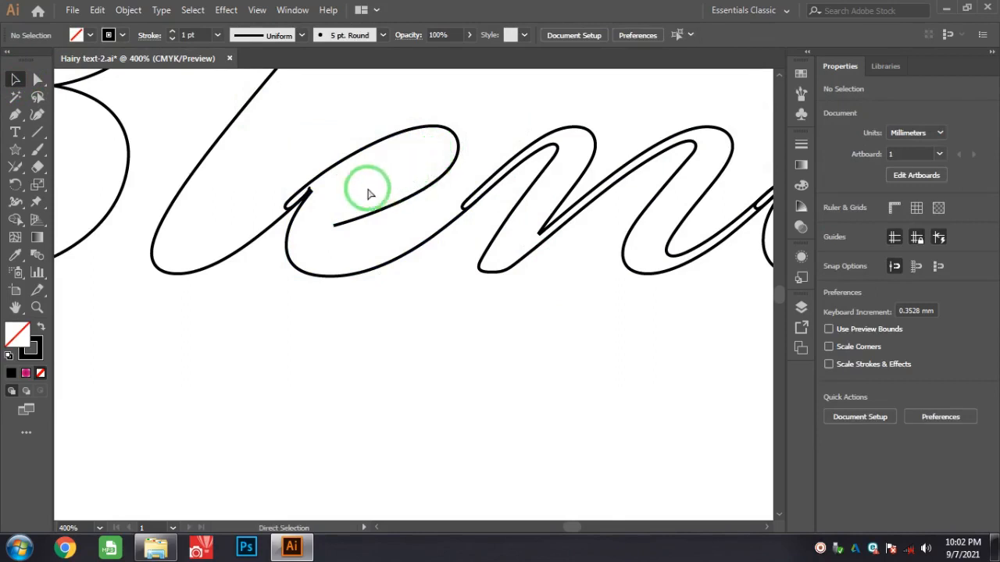
# Remove the anchor points that form the small entry hook where the l joins the e
pyautogui.hotkey('ctrl', '+')
pyautogui.click(244, 145)
pyautogui.click(38, 79)
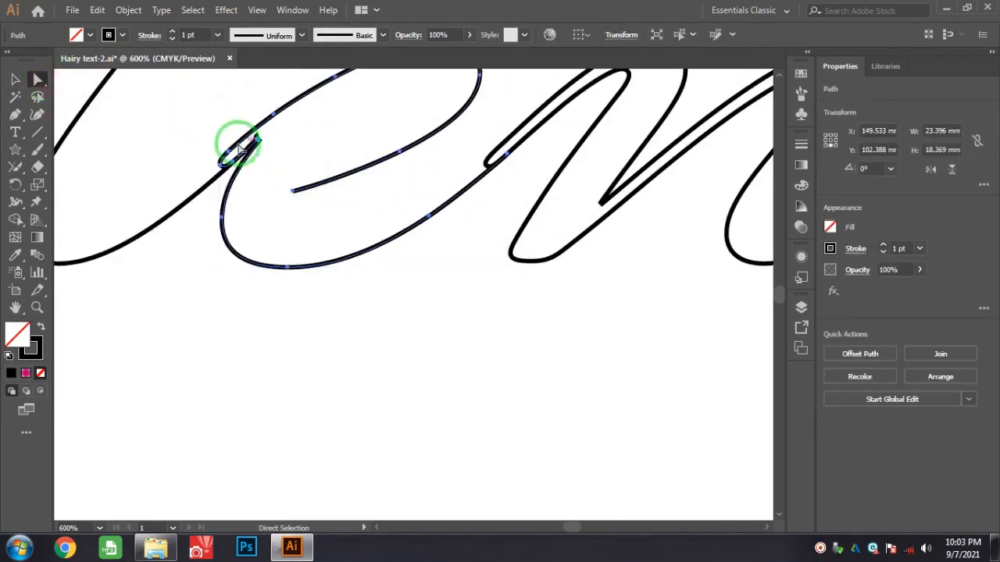
pyautogui.click(233, 162)
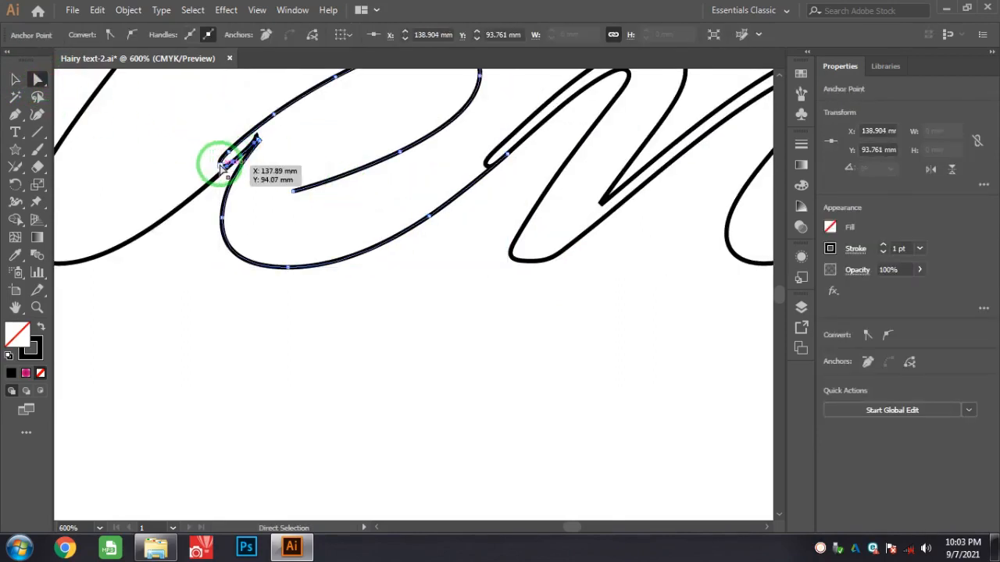
pyautogui.moveTo(221, 166); pyautogui.dragTo(228, 149)
pyautogui.click(354, 176)
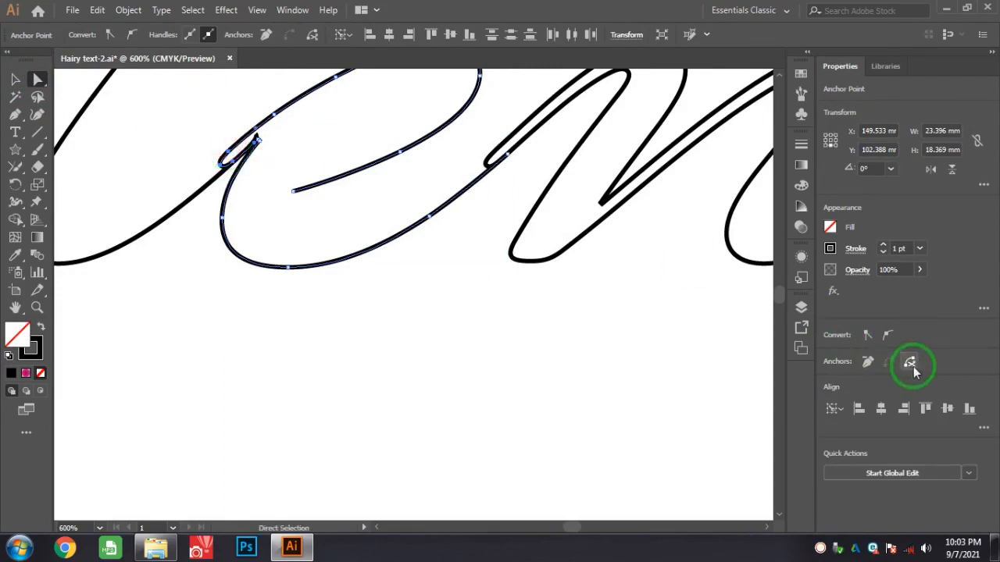
pyautogui.click(868, 365)
# Remove the spare anchor point on the e's upper stroke just above the junction with the l
pyautogui.click(260, 139)
pyautogui.moveTo(282, 119); pyautogui.dragTo(278, 117)
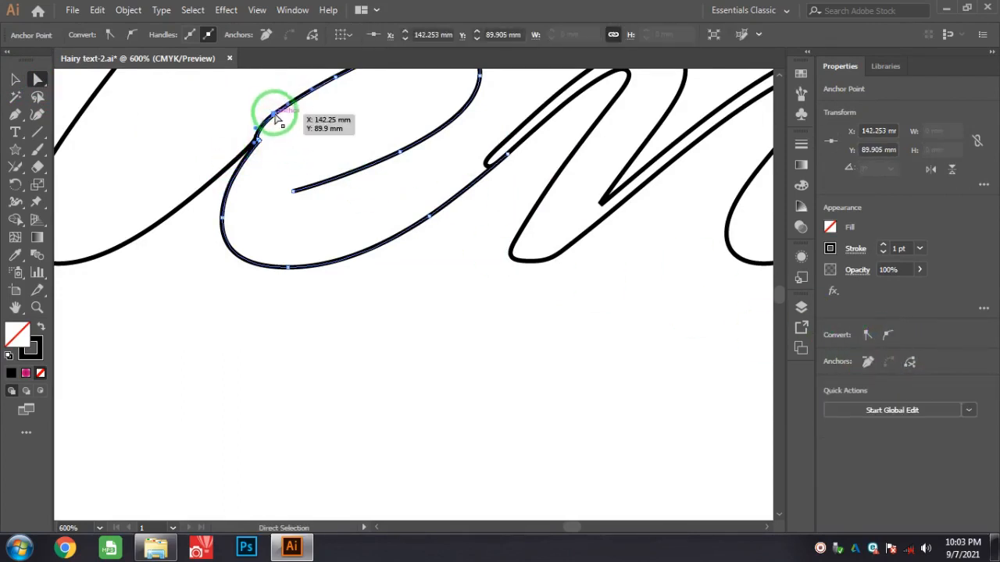
pyautogui.click(868, 361)
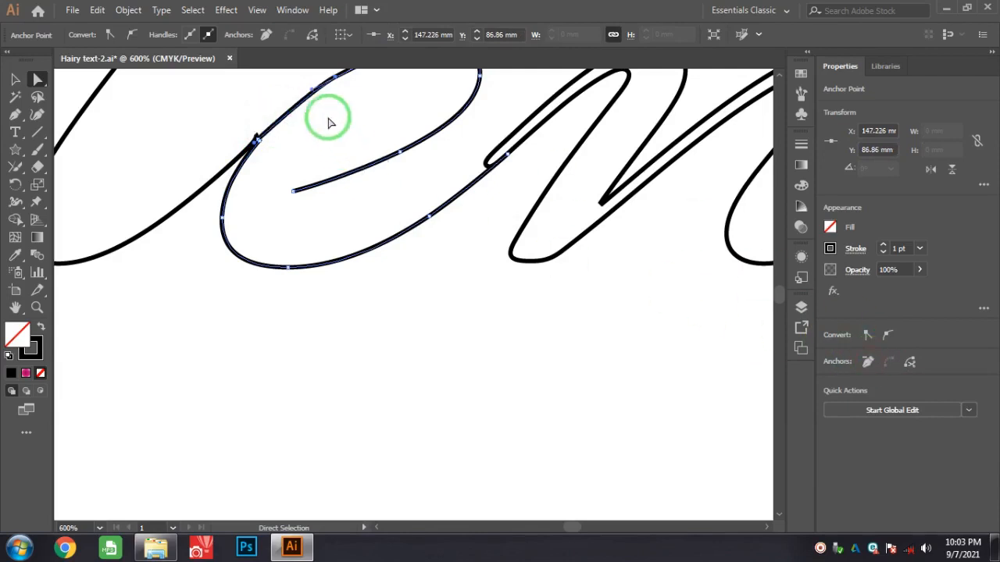
# Reposition the e's junction anchors beside the l and convert the corner anchor to smooth so the loop flows evenly
pyautogui.hotkey('ctrl', '+')
pyautogui.hotkey('ctrl', '+')
pyautogui.hotkey('ctrl', 'z')
pyautogui.moveTo(260, 436)
pyautogui.mouseDown()
pyautogui.moveTo(257, 419)
pyautogui.moveTo(267, 419)
pyautogui.moveTo(259, 442)
pyautogui.moveTo(246, 431)
pyautogui.mouseUp()
pyautogui.click(869, 361)
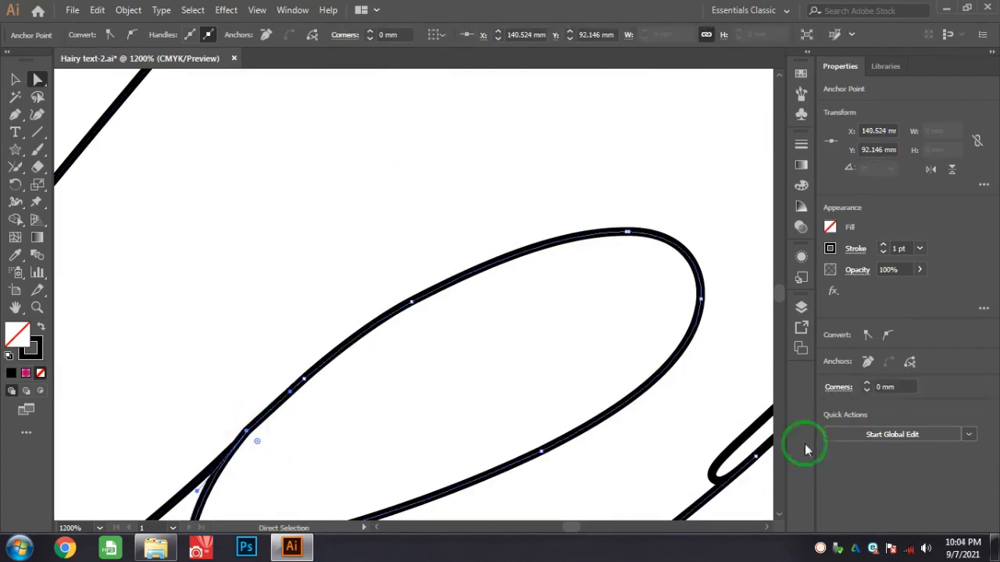
pyautogui.click(887, 339)
pyautogui.click(428, 344)
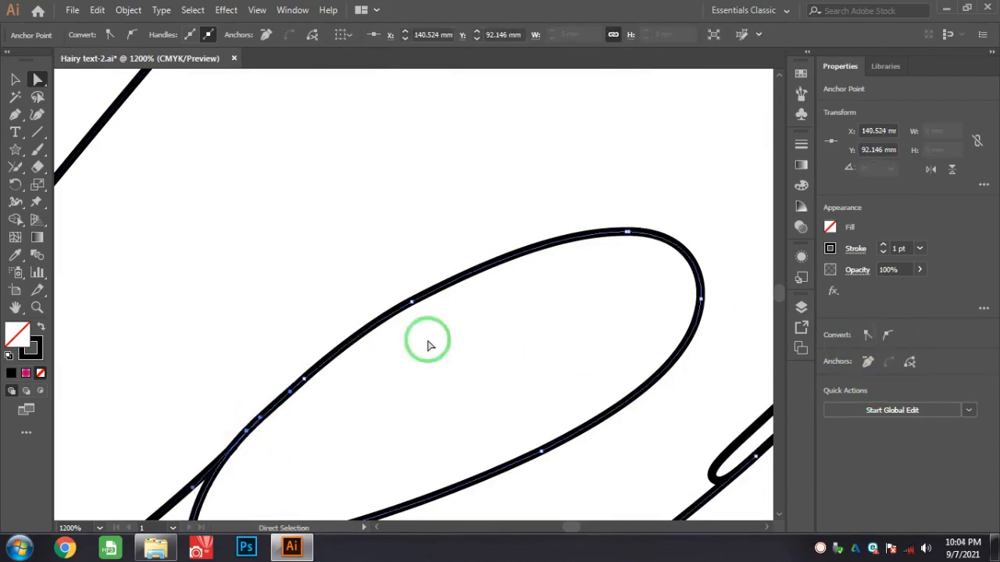
pyautogui.moveTo(306, 394); pyautogui.dragTo(313, 368)
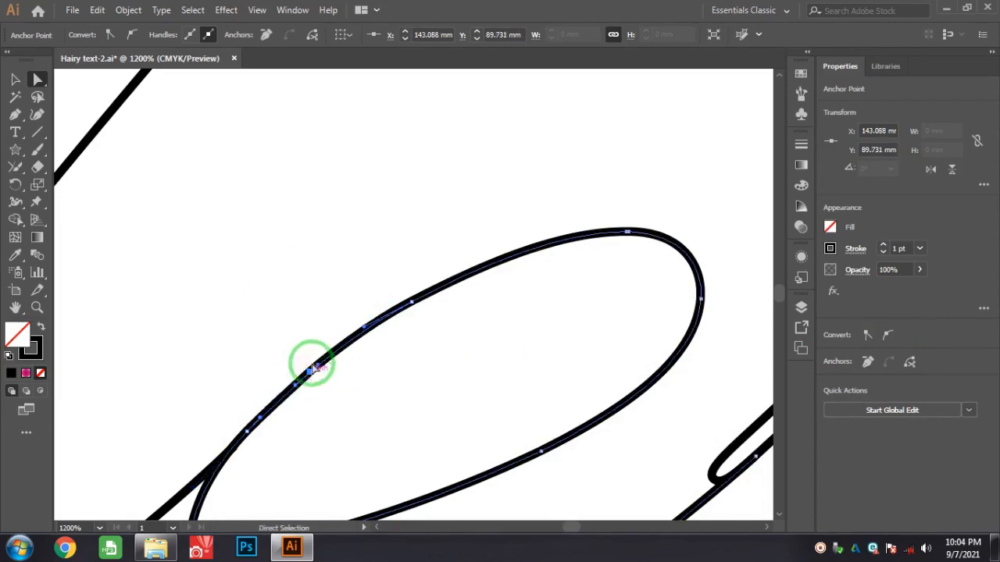
pyautogui.click(308, 316)
# Extend the free end of the e's inner loop stroke toward its left side and adjust the curve there
pyautogui.hotkey('ctrl', '-')
pyautogui.hotkey('ctrl', '-')
pyautogui.hotkey('ctrl', '+')
pyautogui.hotkey('ctrl', '+')
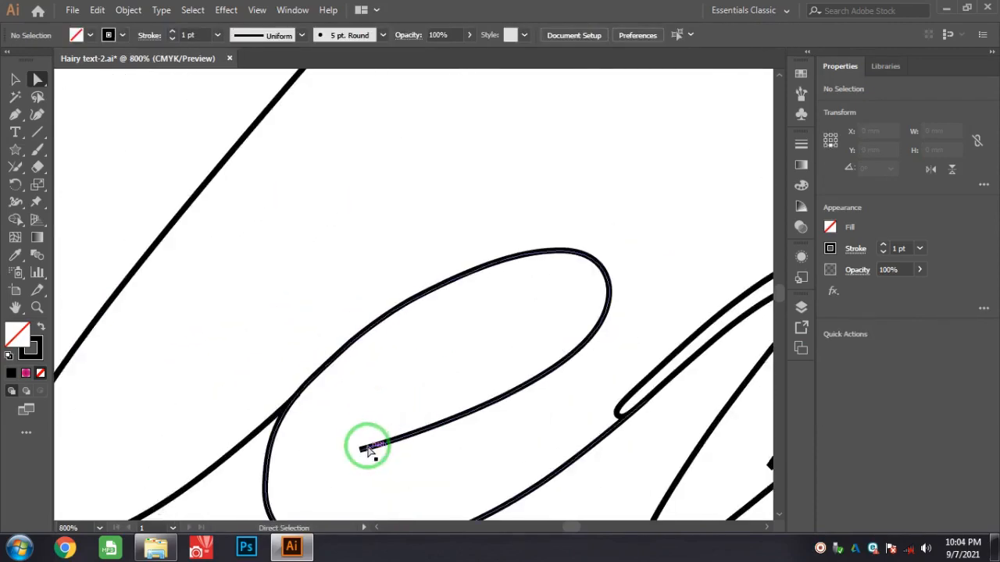
pyautogui.click(364, 448)
pyautogui.click(360, 451)
pyautogui.moveTo(360, 451); pyautogui.dragTo(392, 443)
pyautogui.moveTo(342, 424); pyautogui.dragTo(324, 421)
pyautogui.moveTo(378, 440); pyautogui.dragTo(384, 445)
pyautogui.click(266, 485)
pyautogui.moveTo(267, 455); pyautogui.dragTo(264, 453)
pyautogui.hotkey('ctrl', '-')
pyautogui.hotkey('ctrl', '-')
# Cut the n's outline at its entry and exit tips, then delete its upper contour and the leftover stub at the start
pyautogui.click(503, 374)
pyautogui.moveTo(504, 373); pyautogui.dragTo(234, 401)
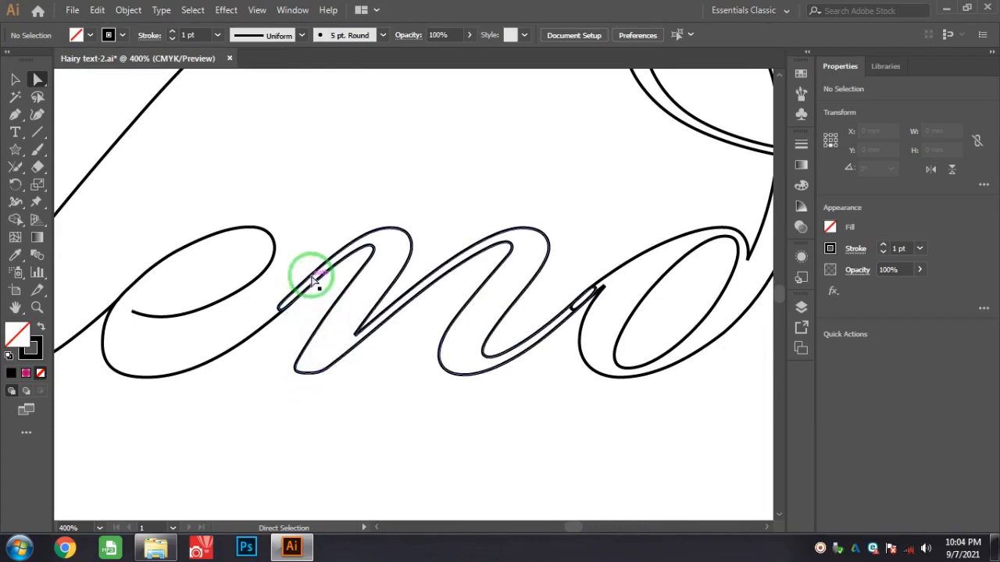
pyautogui.click(311, 275)
pyautogui.click(280, 308)
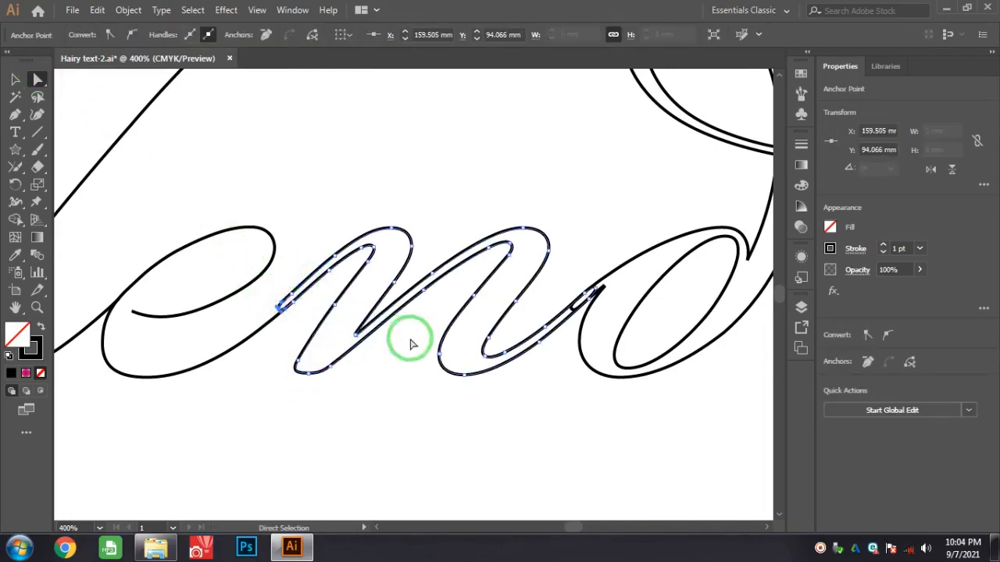
pyautogui.keyDown('shift'); pyautogui.click(596, 288); pyautogui.keyUp('shift')
pyautogui.click(910, 362)
pyautogui.click(603, 219)
pyautogui.click(535, 233)
pyautogui.press('Delete')
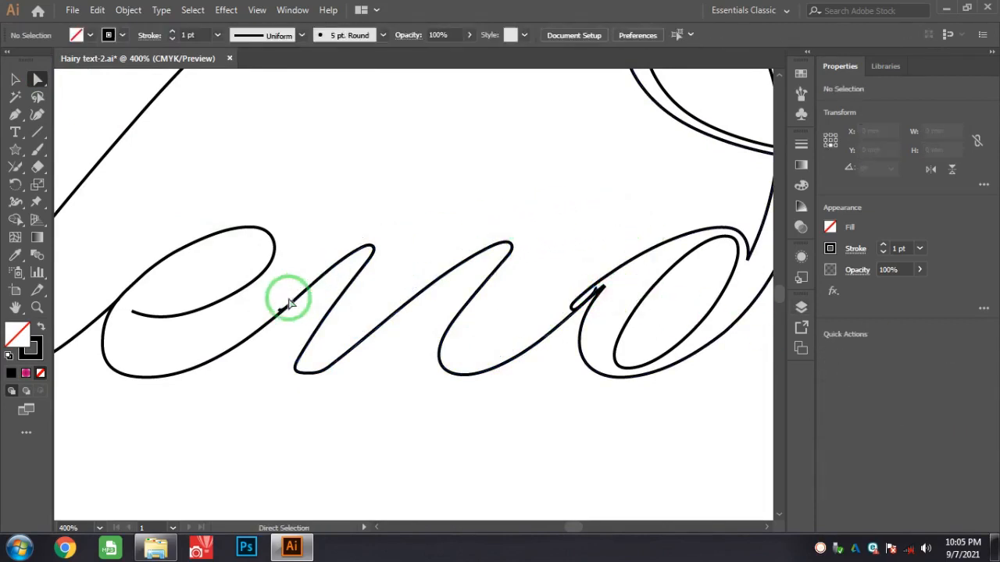
pyautogui.click(285, 309)
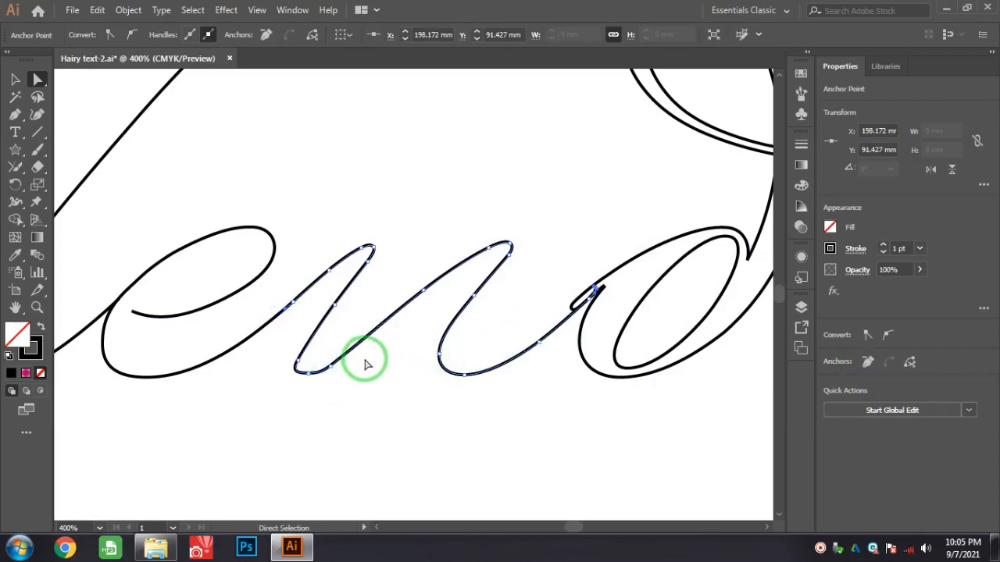
# Delete the oval inner counter path inside the d's bowl
pyautogui.click(16, 79)
pyautogui.click(540, 205)
pyautogui.moveTo(568, 248); pyautogui.dragTo(409, 210)
pyautogui.click(519, 202)
pyautogui.click(586, 230)
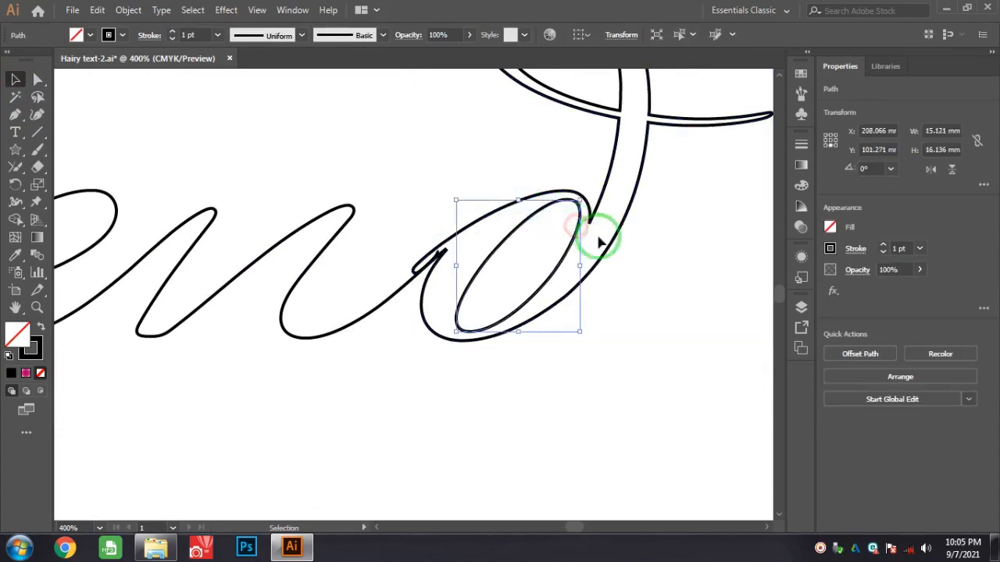
pyautogui.press('Delete')
# Cut the d's outline at the stem crossing, then delete the exit flourish and the upper loop's inner contour
pyautogui.moveTo(629, 258); pyautogui.dragTo(614, 362)
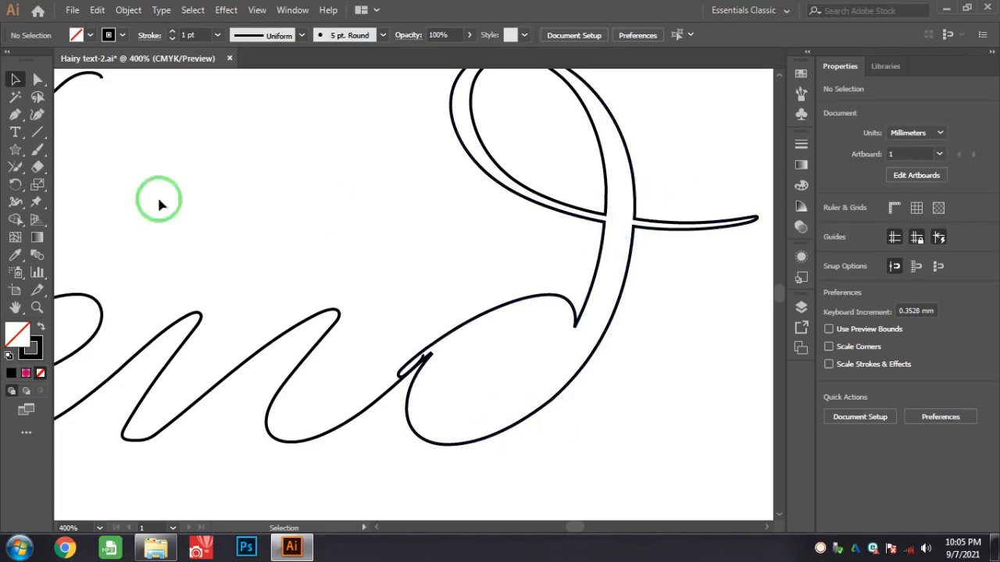
pyautogui.press('a')
pyautogui.click(636, 223)
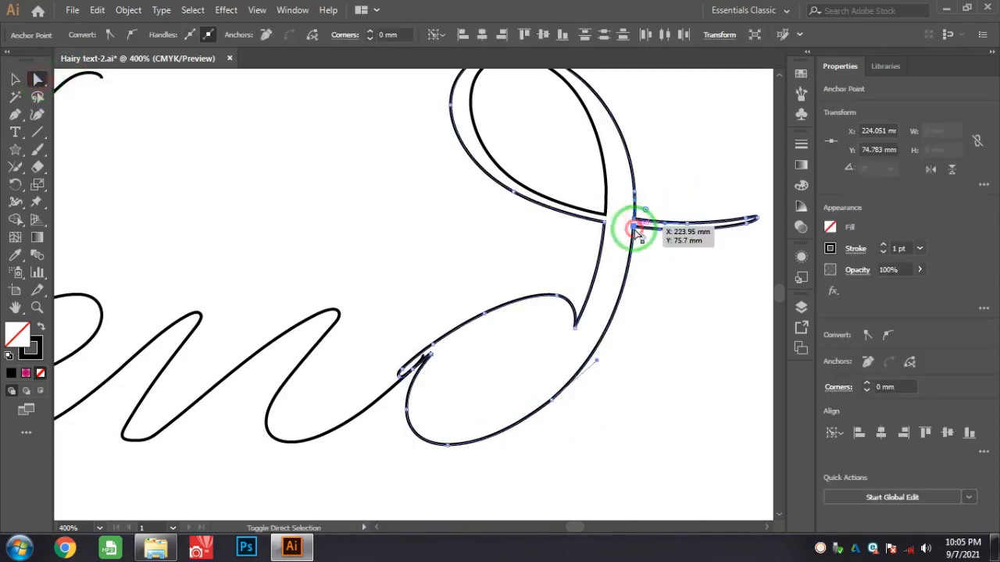
pyautogui.click(910, 364)
pyautogui.click(735, 289)
pyautogui.click(678, 225)
pyautogui.press('Delete')
pyautogui.press('Delete')
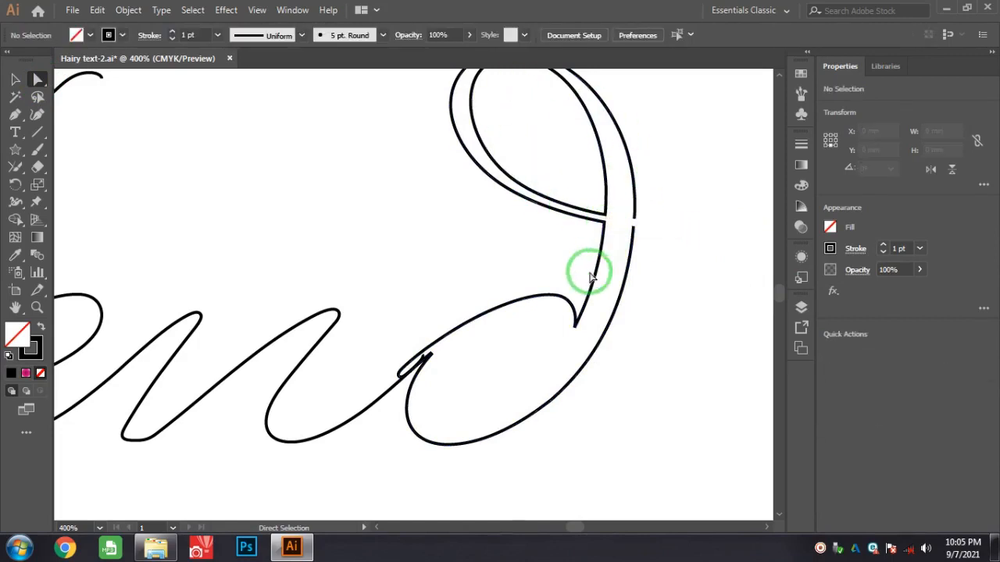
pyautogui.click(607, 174)
pyautogui.press('Delete')
# Join the two open ends on the outer side of the d's stem into one continuous line
pyautogui.click(636, 223)
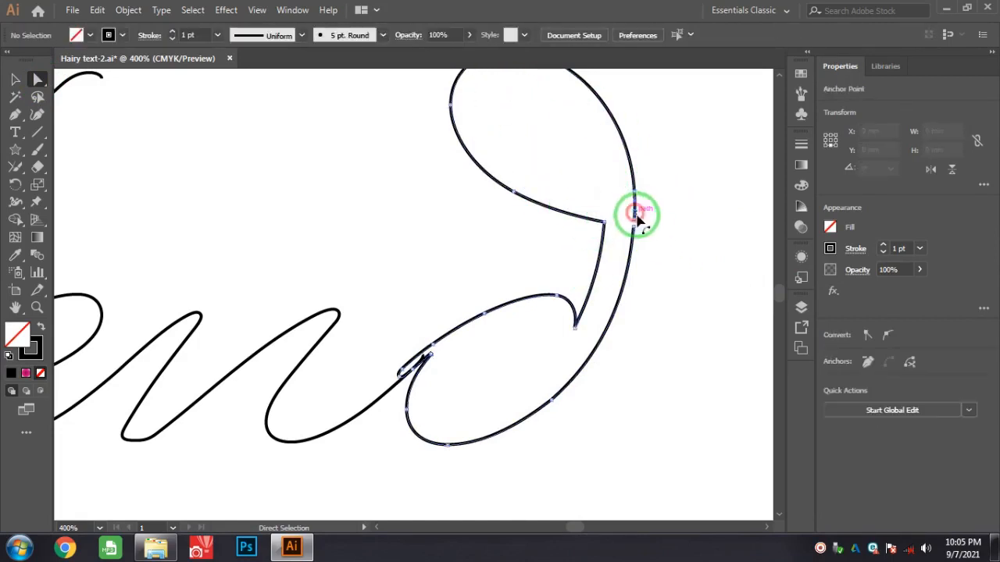
pyautogui.click(636, 219)
pyautogui.moveTo(690, 202); pyautogui.dragTo(622, 246)
pyautogui.rightClick(634, 226)
pyautogui.click(691, 350)
pyautogui.click(686, 302)
pyautogui.click(635, 225)
pyautogui.click(668, 250)
# Remove the anchor points that form the small hook where the n joins the d
pyautogui.moveTo(451, 372); pyautogui.dragTo(525, 328)
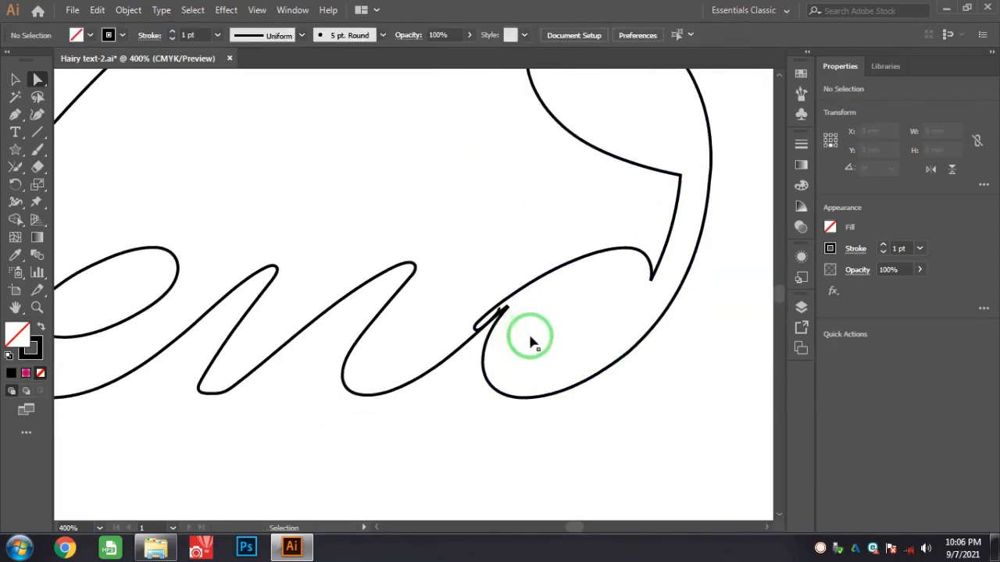
pyautogui.hotkey('ctrl', '+')
pyautogui.hotkey('ctrl', '+')
pyautogui.click(590, 325)
pyautogui.click(590, 321)
pyautogui.click(868, 362)
pyautogui.click(488, 225)
pyautogui.click(554, 335)
pyautogui.click(562, 349)
pyautogui.keyDown('shift'); pyautogui.click(538, 364); pyautogui.keyUp('shift')
pyautogui.click(865, 362)
# Smooth the d's bowl at the junction with the n by adjusting its anchors and handles and removing the spare anchor
pyautogui.moveTo(598, 297); pyautogui.dragTo(584, 339)
pyautogui.moveTo(551, 426); pyautogui.dragTo(551, 464)
pyautogui.moveTo(541, 385); pyautogui.dragTo(542, 397)
pyautogui.click(599, 317)
pyautogui.click(888, 335)
pyautogui.moveTo(602, 320); pyautogui.dragTo(573, 339)
pyautogui.click(592, 314)
pyautogui.click(868, 362)
pyautogui.click(626, 281)
pyautogui.click(657, 309)
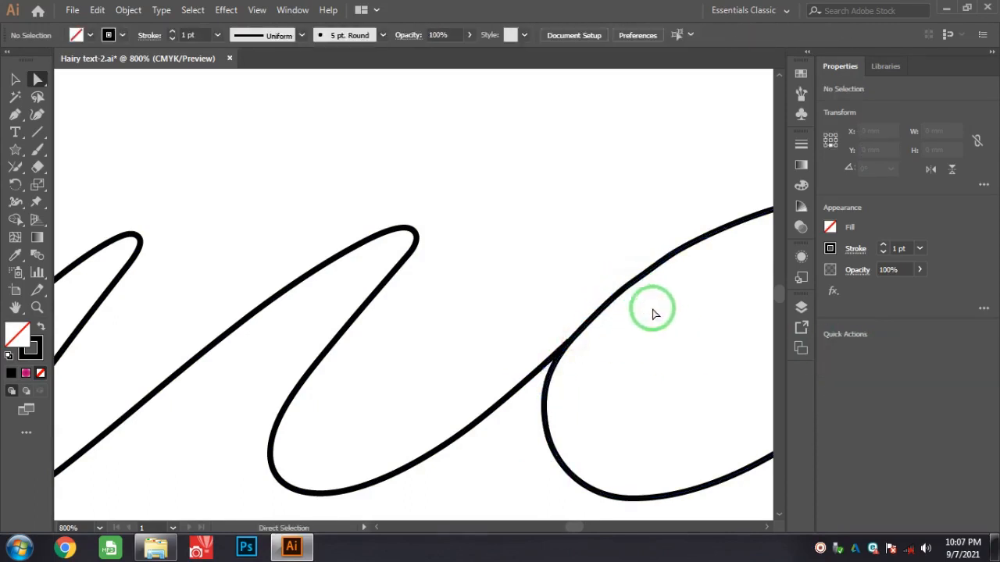
# Draw a small circle about 9.3 mm in diameter just below the artboard's lower left corner
pyautogui.hotkey('ctrl', '-')
pyautogui.hotkey('ctrl', '-')
pyautogui.hotkey('ctrl', '-')
pyautogui.hotkey('ctrl', '-')
pyautogui.hotkey('ctrl', '-')
pyautogui.hotkey('ctrl', '-')
pyautogui.hotkey('ctrl', '-')
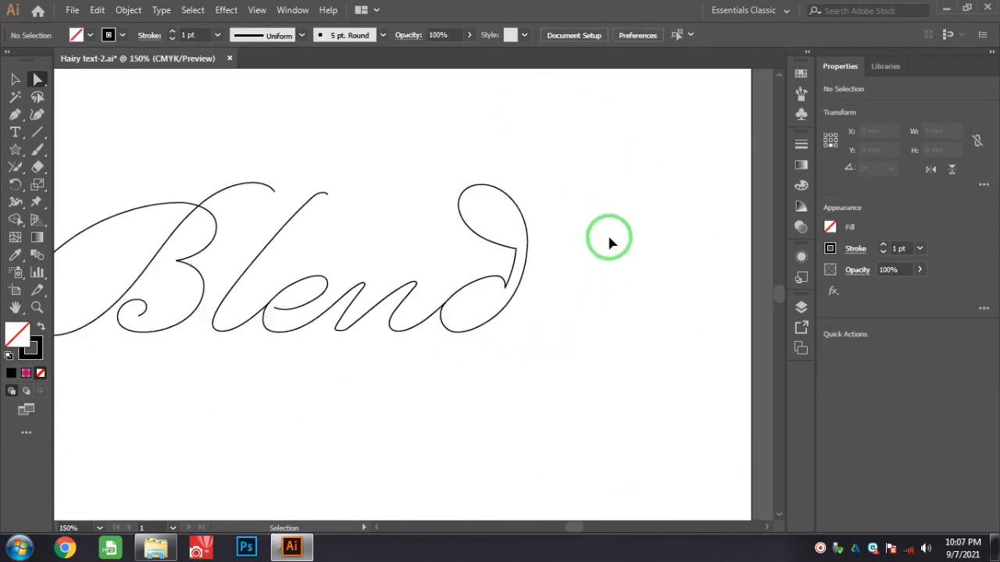
pyautogui.hotkey('ctrl', '+')
pyautogui.moveTo(482, 351); pyautogui.dragTo(567, 312)
pyautogui.scroll(-3, 520, 438)
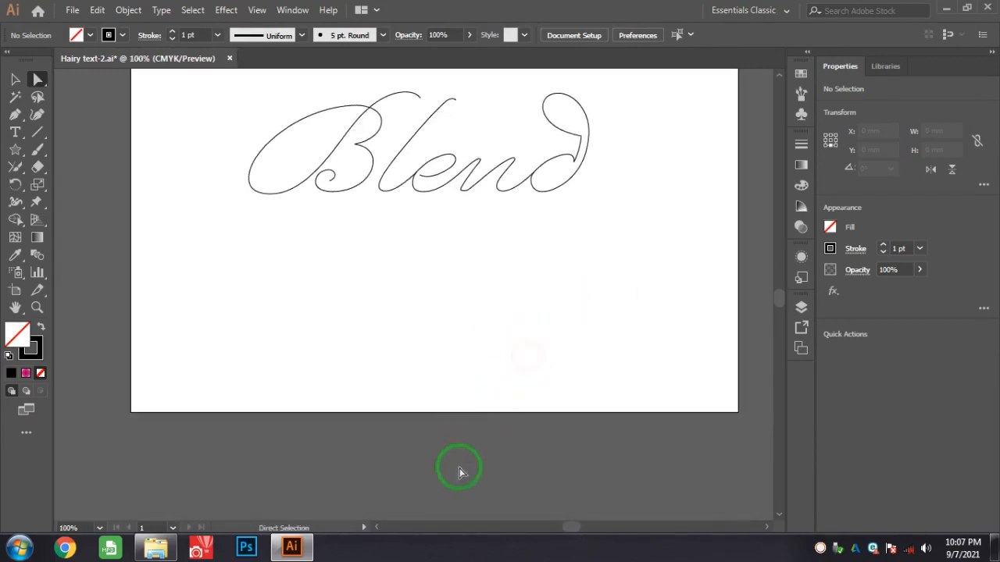
pyautogui.moveTo(15, 150); pyautogui.dragTo(75, 184)
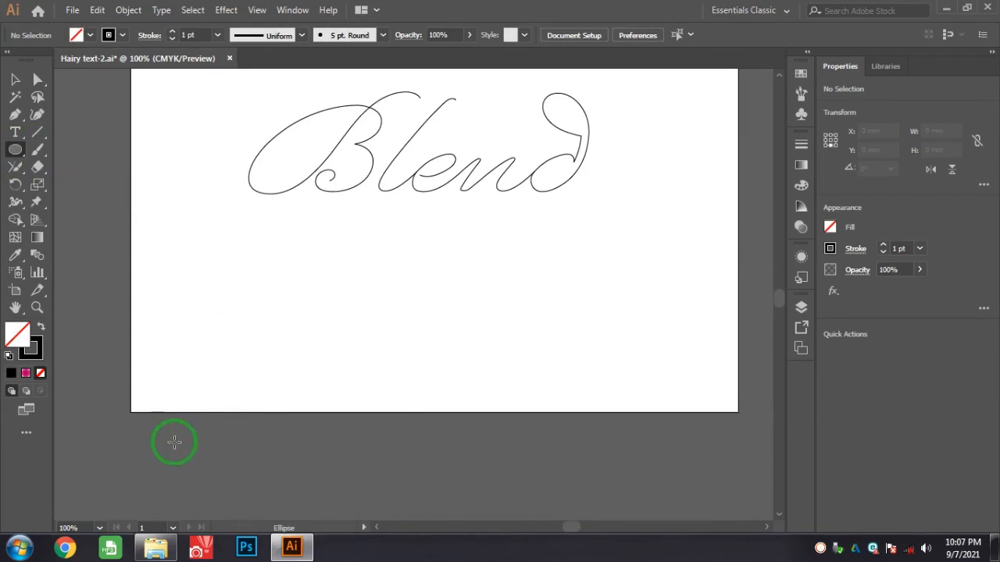
pyautogui.moveTo(184, 439); pyautogui.dragTo(196, 442)
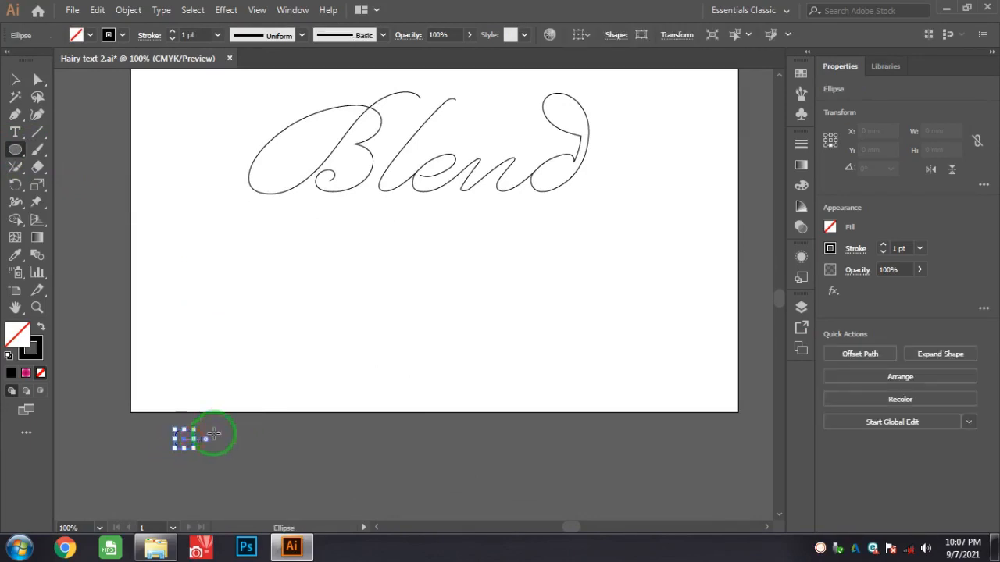
# Fill the circle with the magenta radial gradient and remove its stroke
pyautogui.hotkey('ctrl', '+')
pyautogui.click(26, 374)
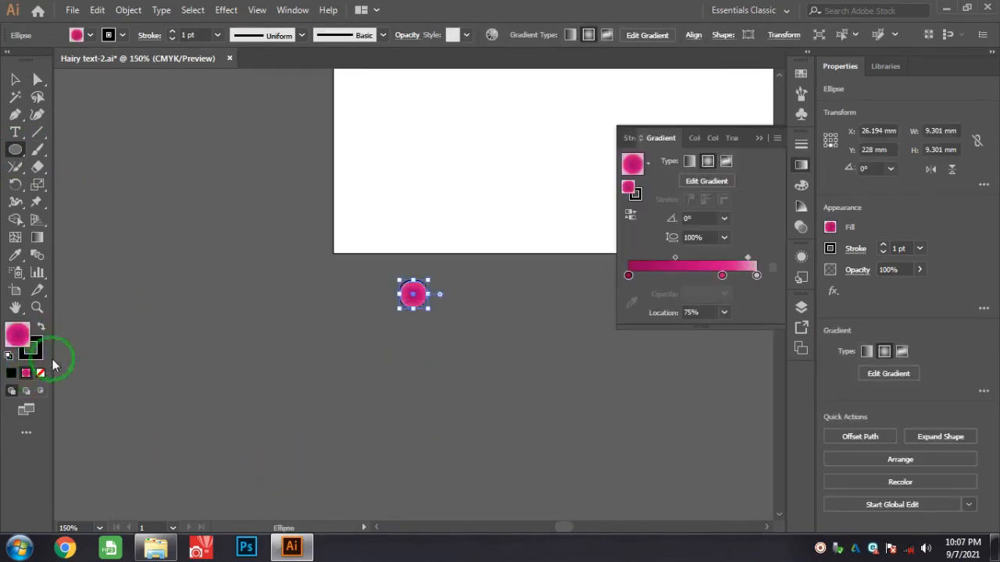
pyautogui.click(40, 372)
pyautogui.click(14, 80)
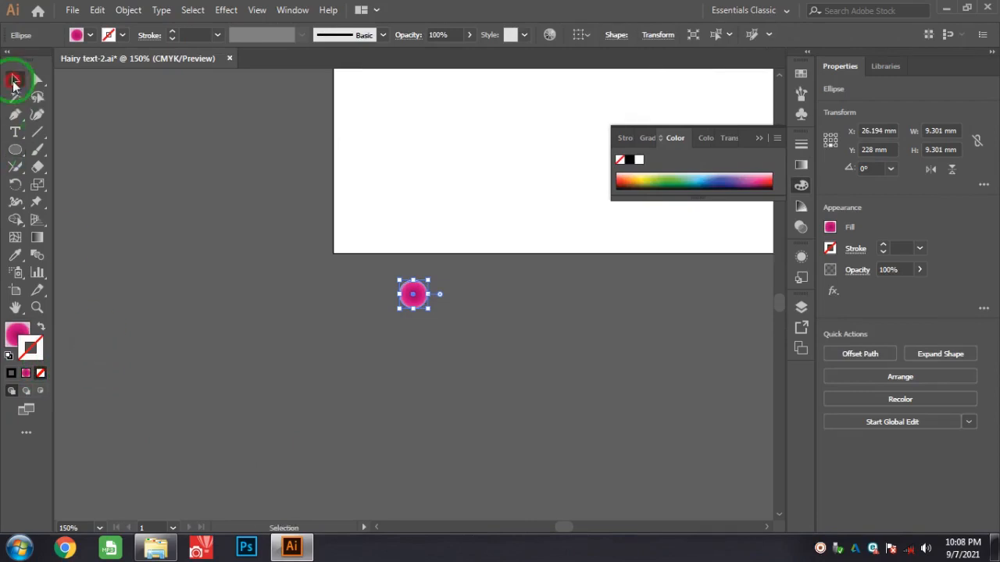
pyautogui.click(26, 373)
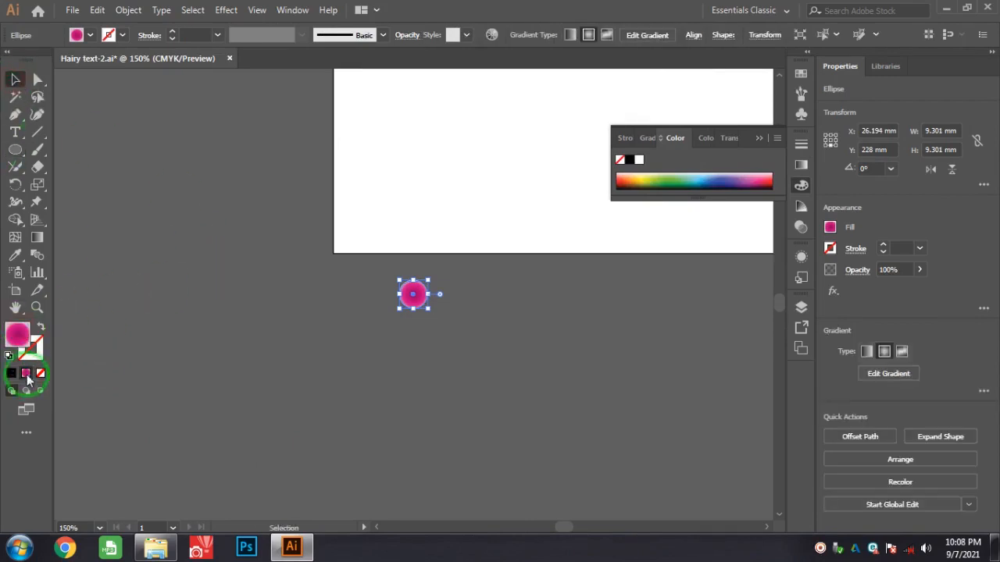
pyautogui.doubleClick(18, 334)
pyautogui.click(893, 259)
pyautogui.click(888, 373)
pyautogui.click(440, 322)
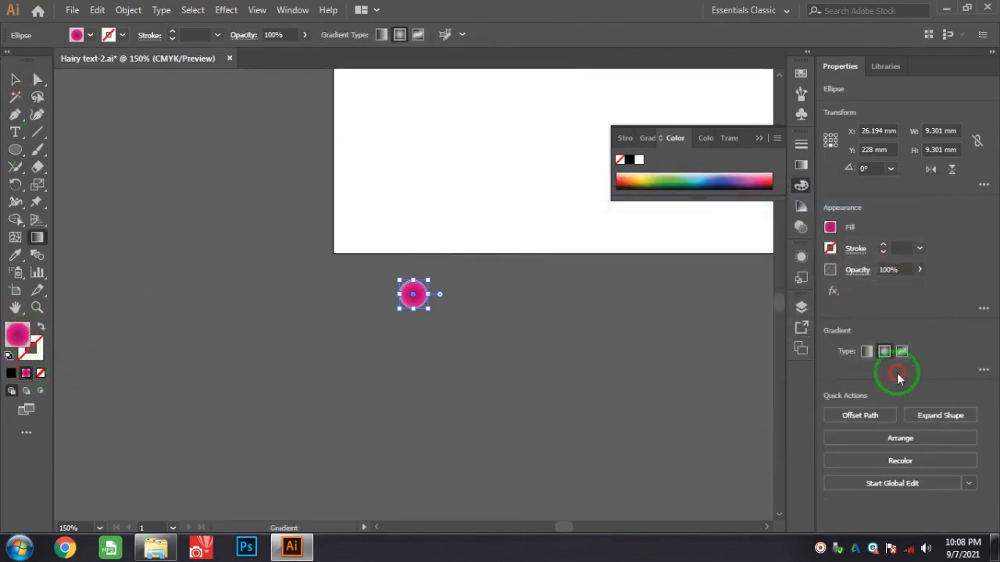
pyautogui.hotkey('ctrl', '=')
pyautogui.hotkey('ctrl', '=')
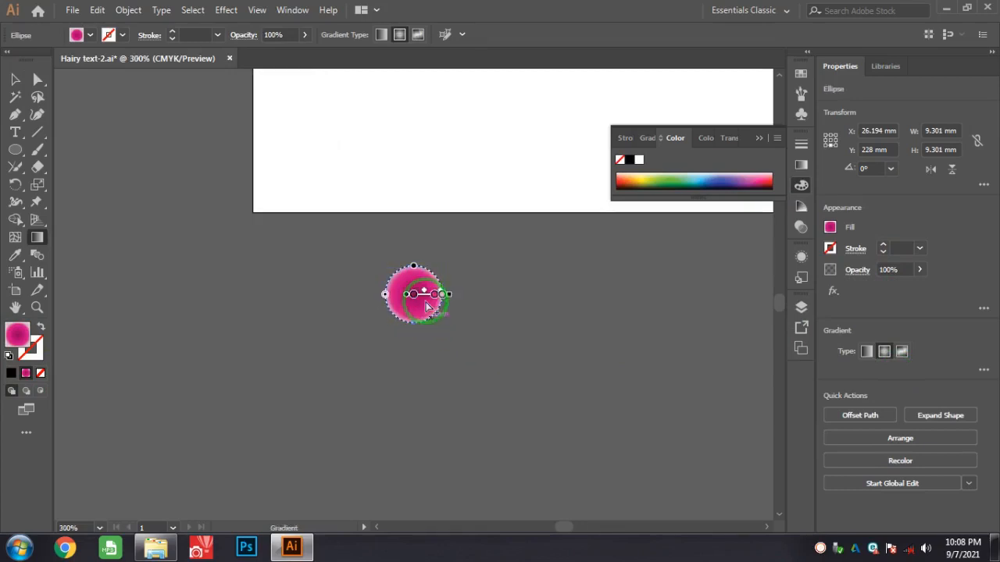
pyautogui.doubleClick(17, 334)
pyautogui.click(893, 258)
pyautogui.click(982, 371)
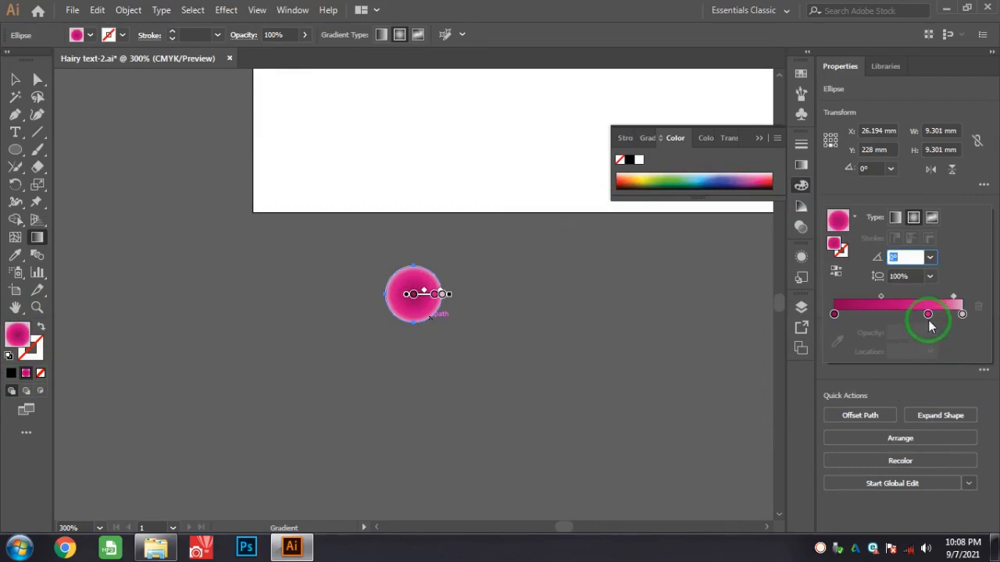
pyautogui.click(15, 77)
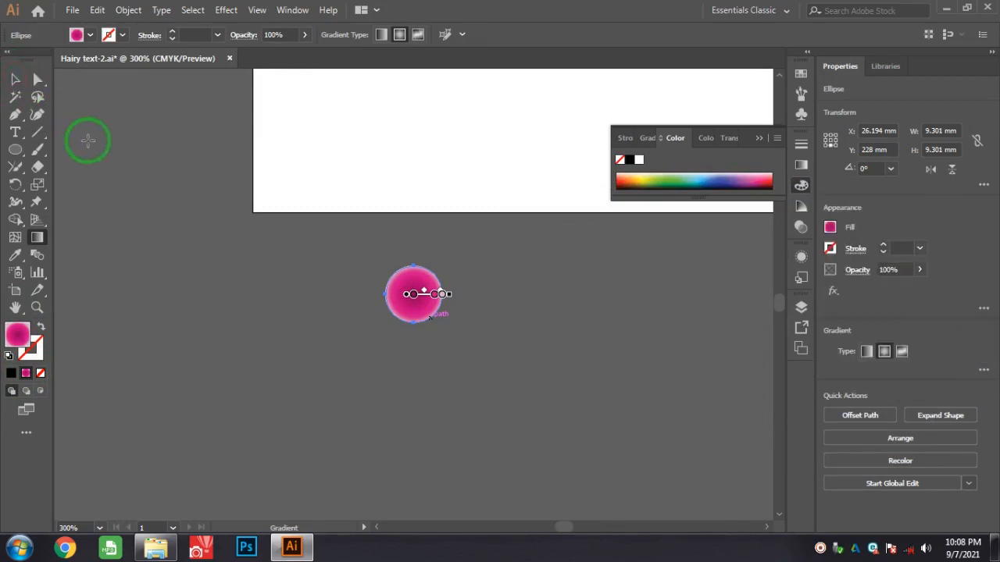
# Delete the light end stop of the circle's gradient and move the bright magenta stop to the end of the ramp
pyautogui.click(983, 370)
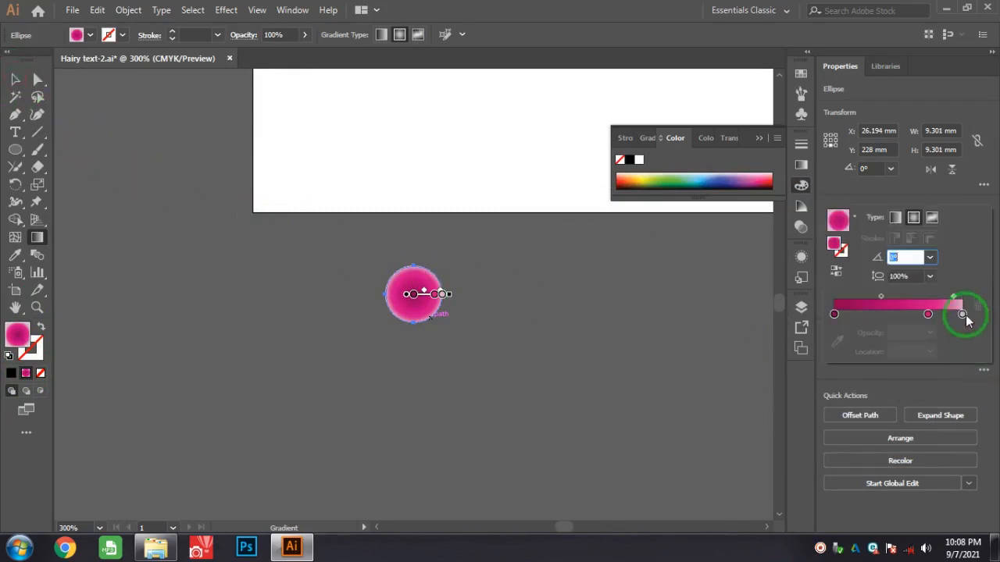
pyautogui.click(963, 314)
pyautogui.click(978, 307)
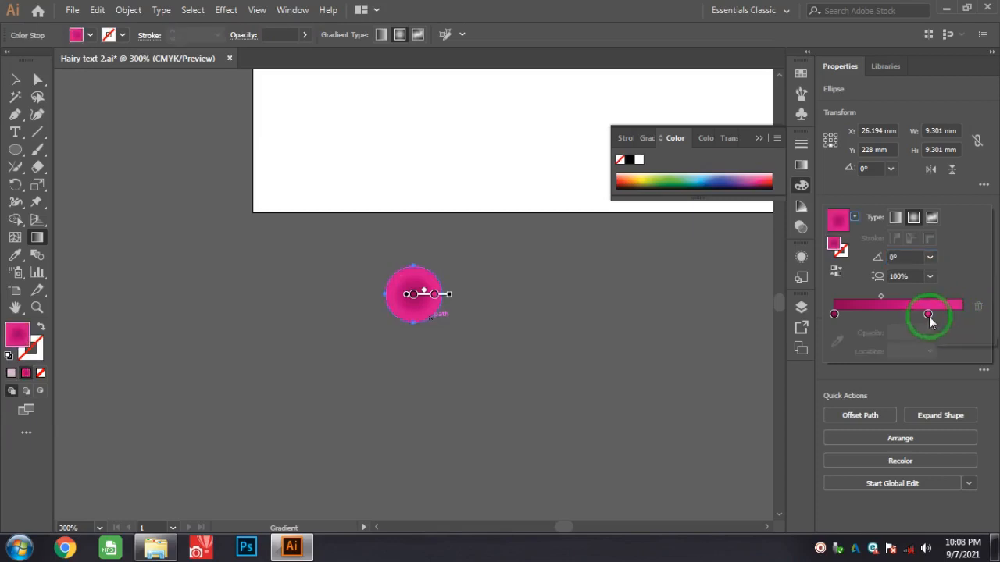
pyautogui.moveTo(927, 313); pyautogui.dragTo(960, 312)
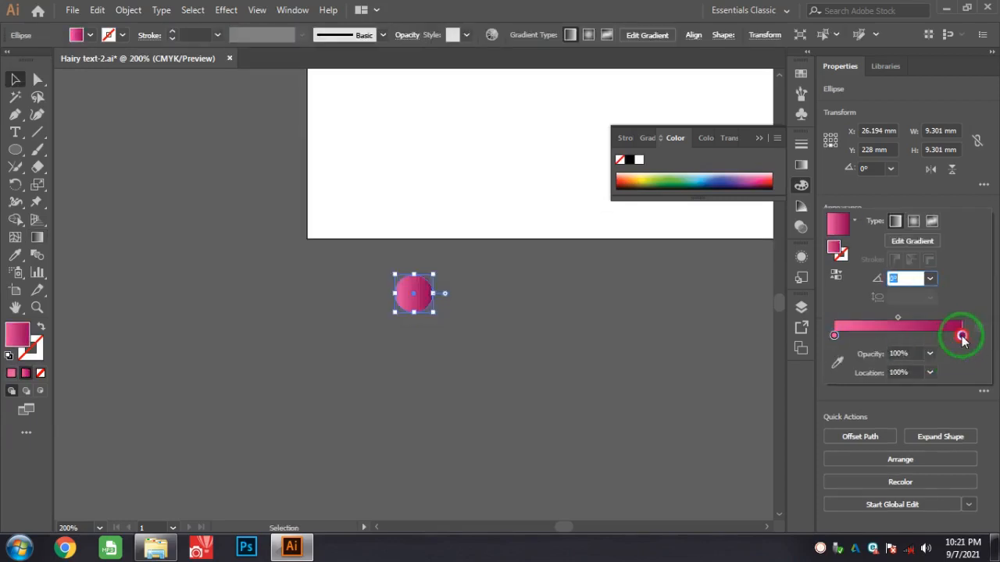
# Set the circle gradient's end stop to 53% black and the gradient angle to -45°
pyautogui.doubleClick(962, 335)
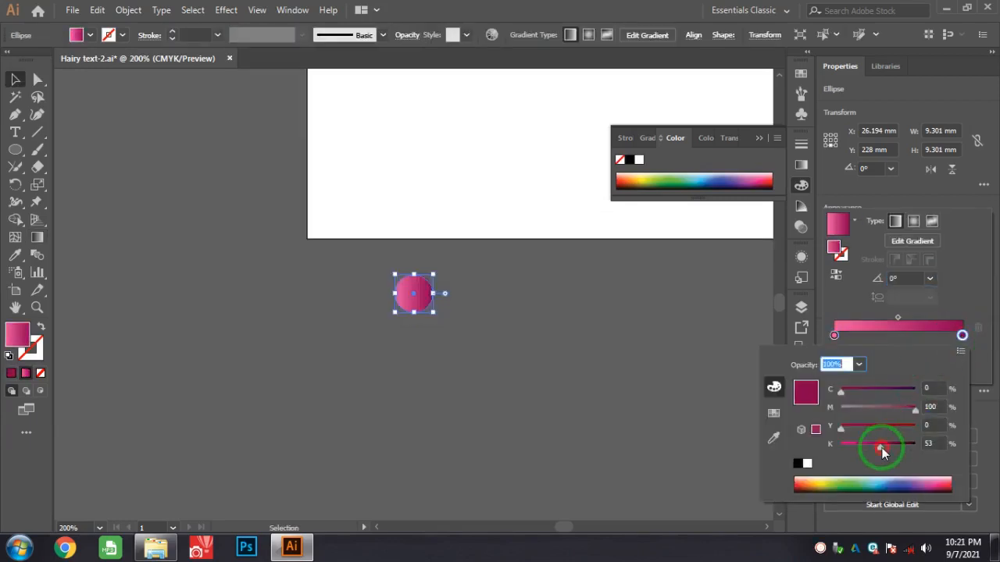
pyautogui.click(837, 336)
pyautogui.click(931, 279)
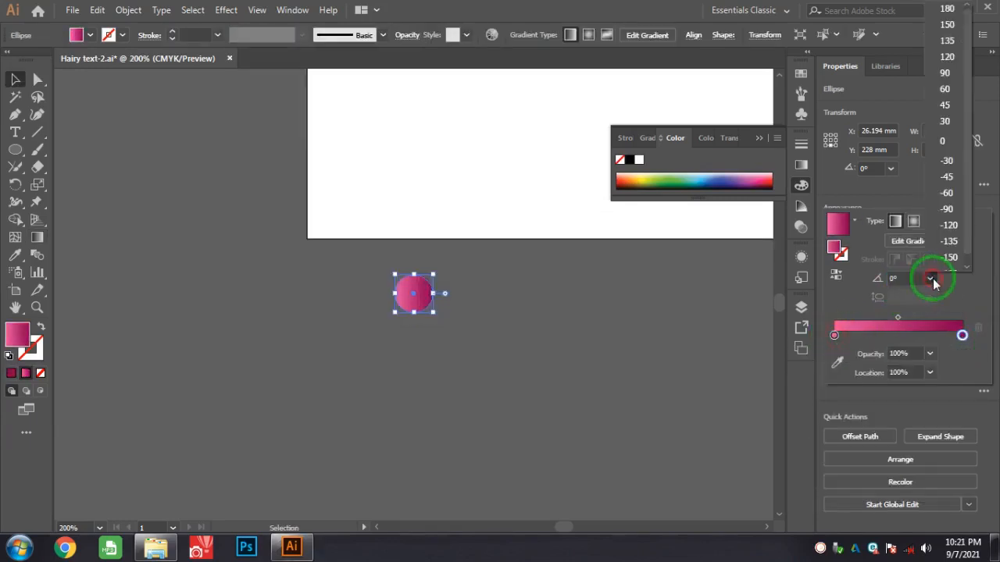
pyautogui.click(946, 105)
pyautogui.click(930, 279)
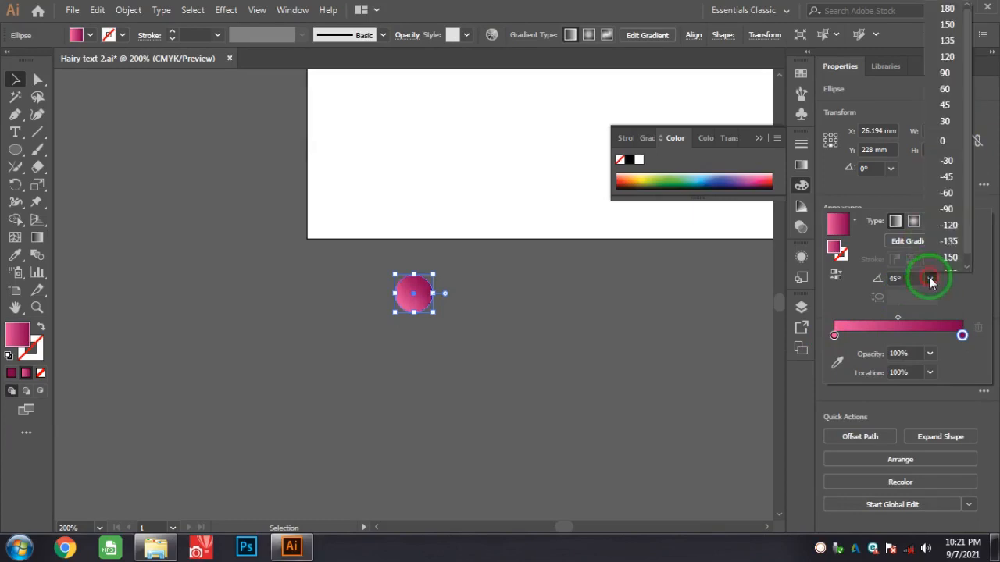
pyautogui.click(949, 178)
pyautogui.click(705, 339)
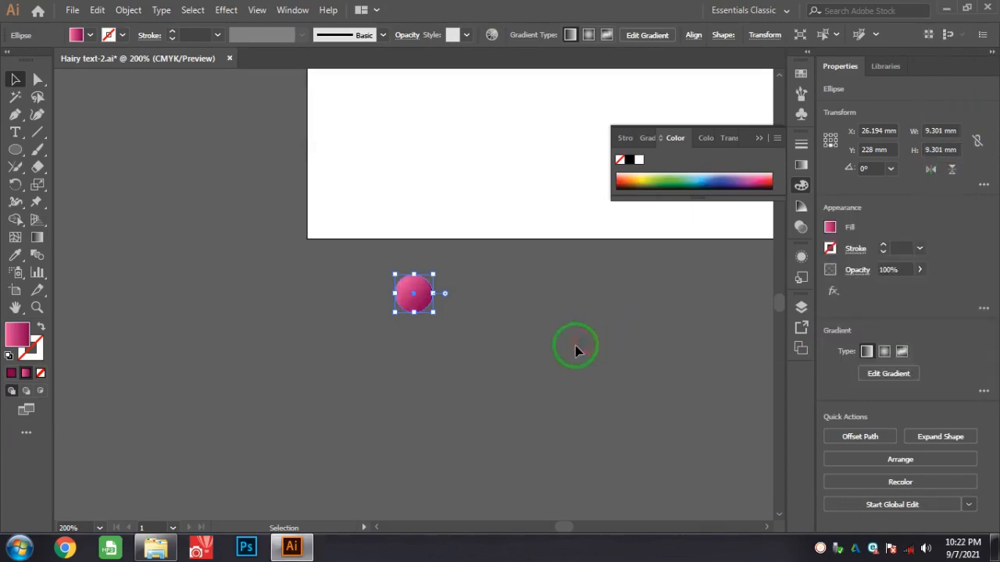
# Duplicate the gradient circle horizontally below the artboard so the pair spans about 239 mm
pyautogui.hotkey('ctrl', '-')
pyautogui.hotkey('ctrl', '-')
pyautogui.moveTo(590, 334); pyautogui.dragTo(354, 390)
pyautogui.click(198, 359)
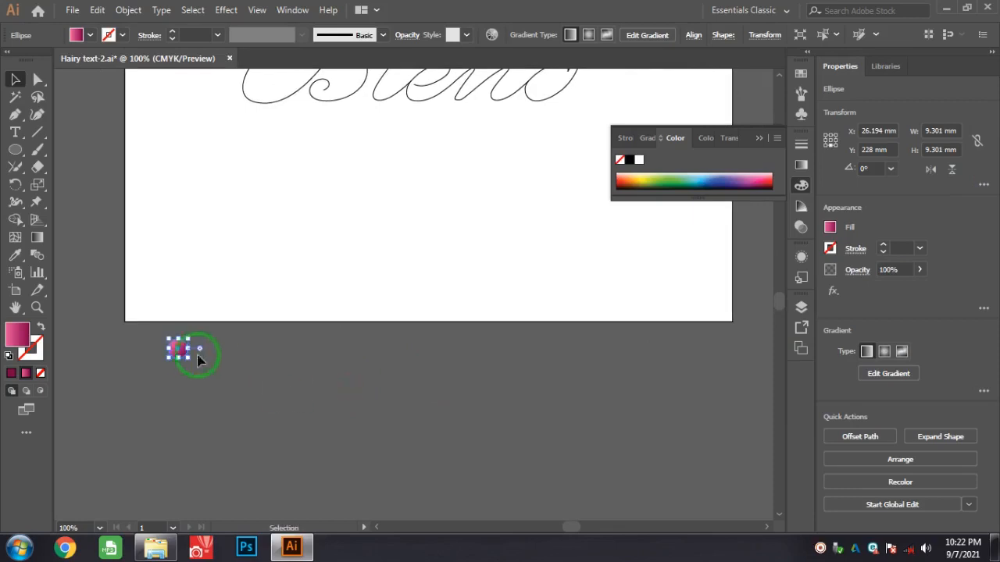
pyautogui.moveTo(178, 353); pyautogui.dragTo(178, 401)
pyautogui.scroll(2, 178, 374)
# Set the blend options for the two circles to Specified Steps spacing with 800 steps
pyautogui.click(128, 9)
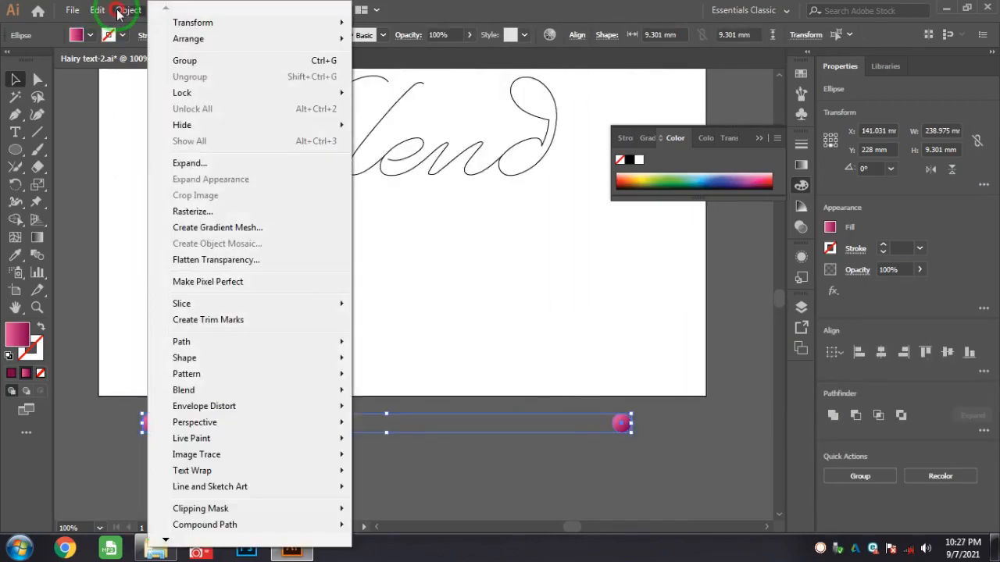
pyautogui.moveTo(214, 390)
pyautogui.click(438, 369)
pyautogui.click(751, 267)
pyautogui.click(865, 233)
pyautogui.moveTo(864, 233); pyautogui.dragTo(832, 235)
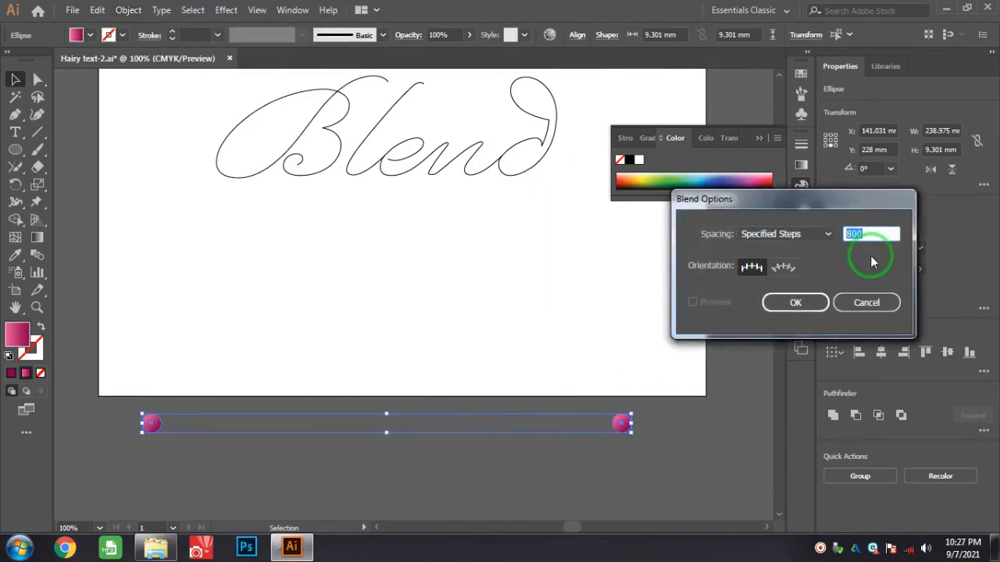
pyautogui.click(808, 235)
pyautogui.click(808, 235)
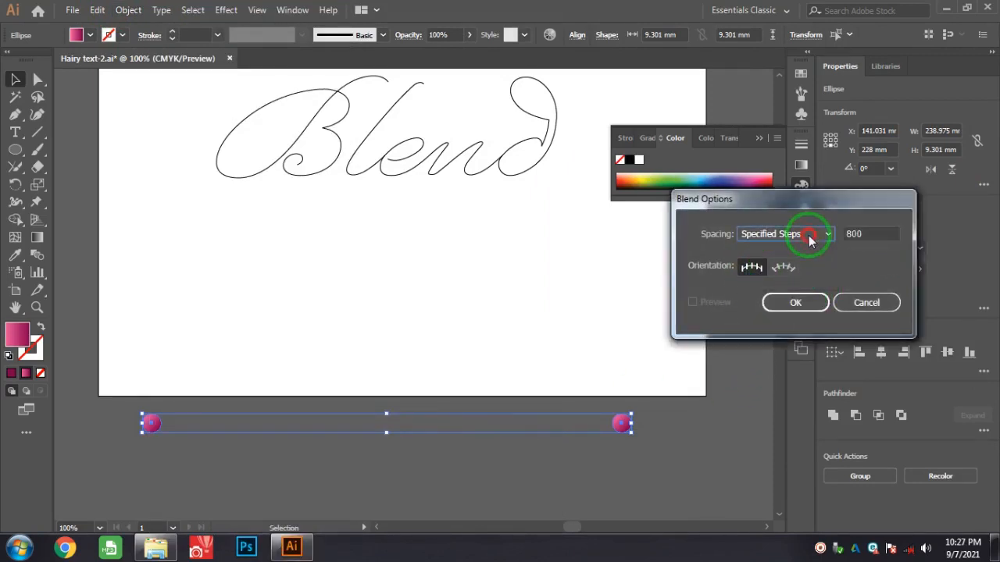
pyautogui.click(793, 301)
# Blend the two circles into a tube and stack four evenly spaced copies of it below
pyautogui.click(129, 10)
pyautogui.moveTo(219, 390)
pyautogui.click(399, 390)
pyautogui.click(458, 461)
pyautogui.moveTo(474, 419); pyautogui.dragTo(469, 469)
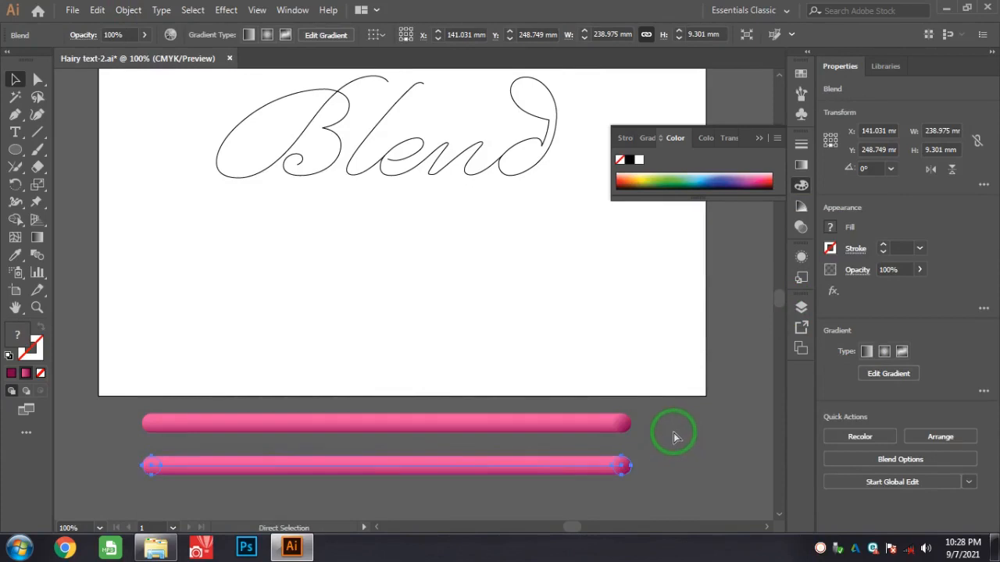
pyautogui.hotkey('ctrl', 'd')
# Replace the spine of the topmost blend tube with the path of the letter B
pyautogui.click(617, 423)
pyautogui.keyDown('shift'); pyautogui.click(332, 157); pyautogui.keyUp('shift')
pyautogui.click(128, 9)
pyautogui.click(216, 389)
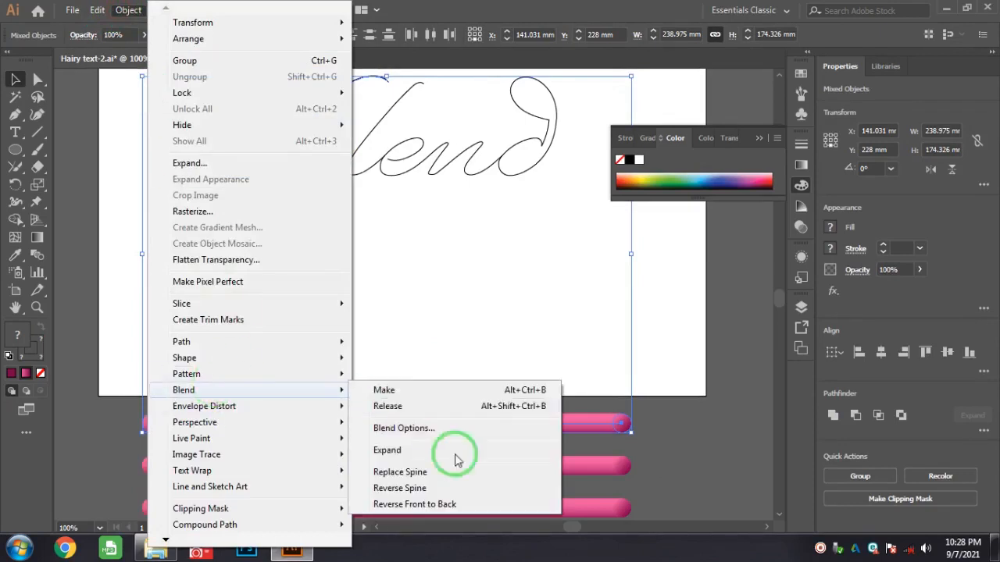
pyautogui.click(415, 469)
pyautogui.click(81, 148)
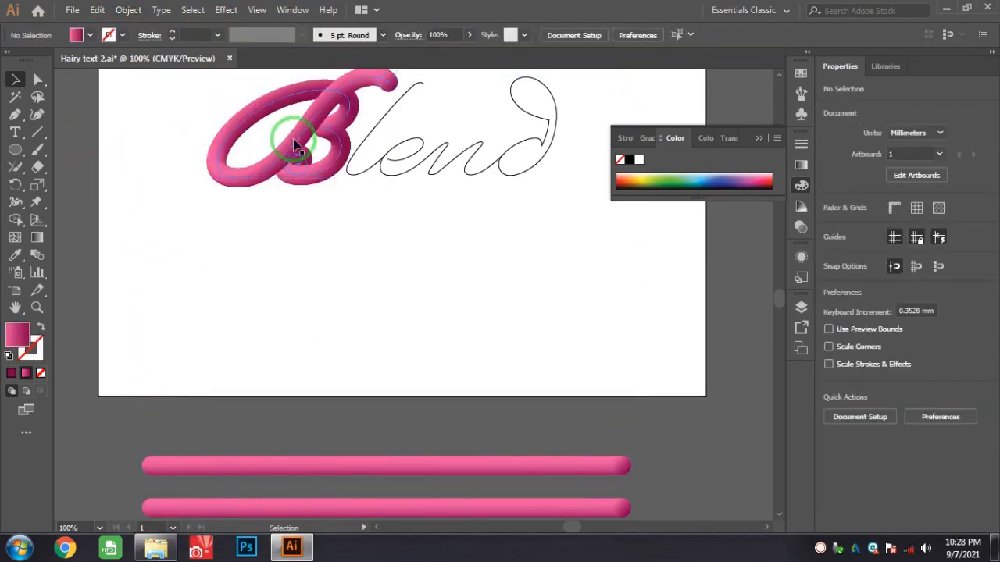
# Replace the spine of the next blend tube with the path of the letter l
pyautogui.click(364, 151)
pyautogui.scroll(-1, 500, 289)
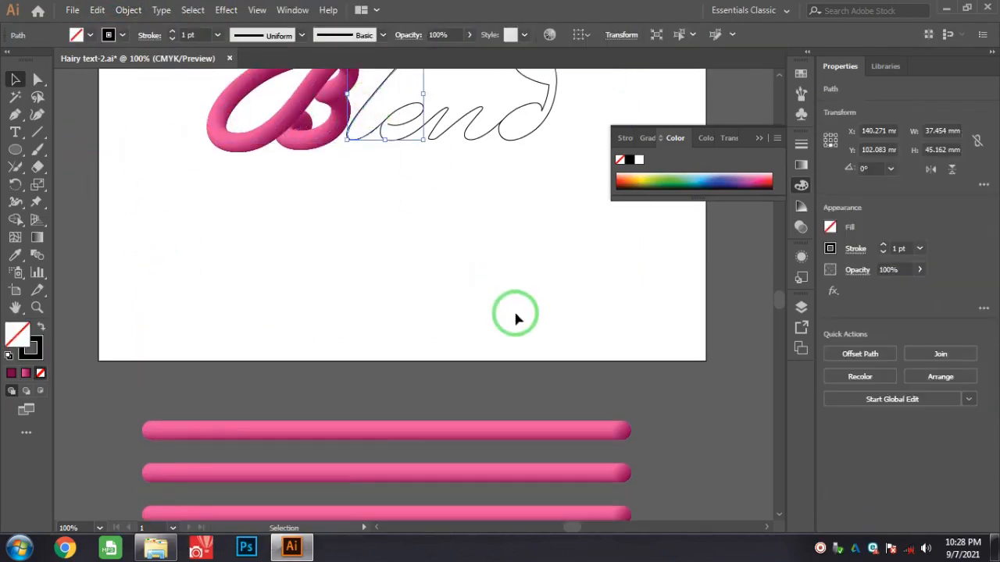
pyautogui.keyDown('shift'); pyautogui.click(453, 430); pyautogui.keyUp('shift')
pyautogui.click(129, 9)
pyautogui.moveTo(227, 391)
pyautogui.click(415, 468)
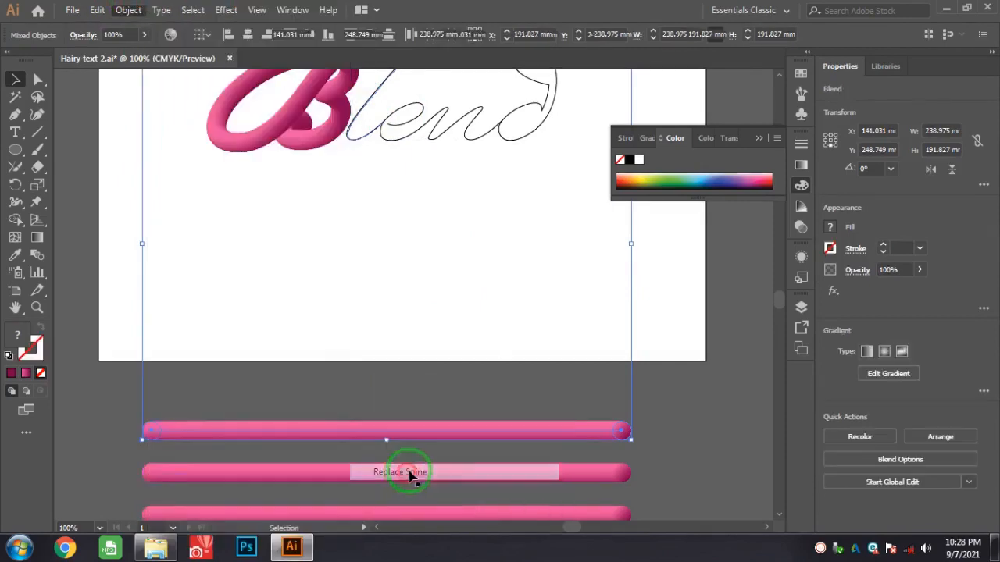
pyautogui.click(661, 429)
# Replace the spine of the topmost remaining blend tube with the path of the letter e
pyautogui.click(419, 109)
pyautogui.keyDown('shift'); pyautogui.click(464, 473); pyautogui.keyUp('shift')
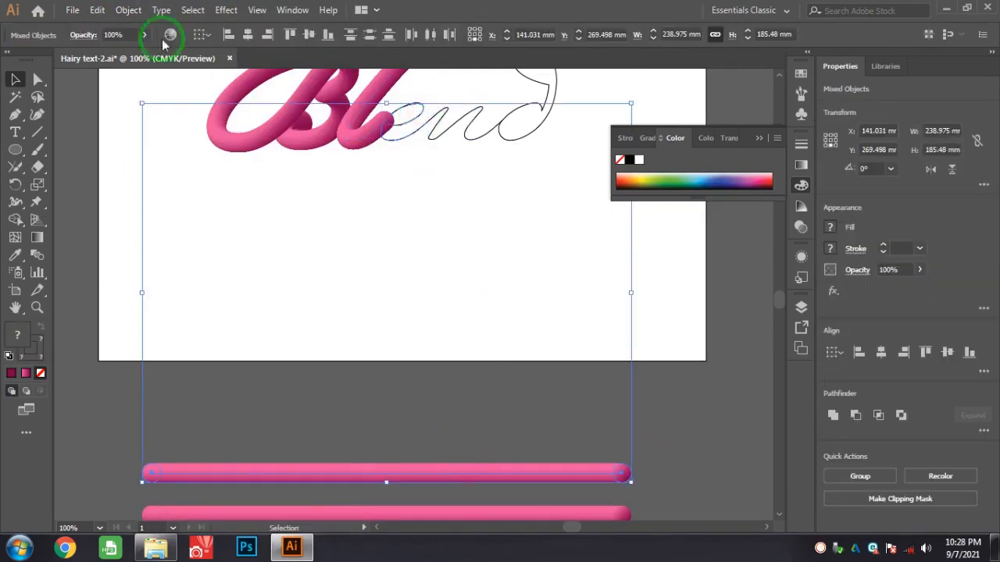
pyautogui.click(128, 9)
pyautogui.moveTo(227, 390)
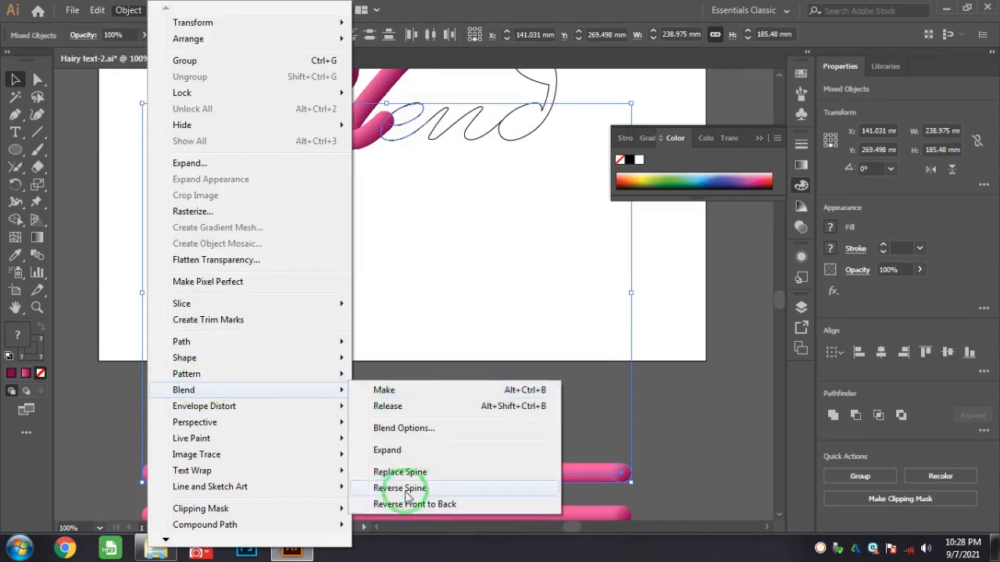
pyautogui.click(499, 472)
pyautogui.click(680, 453)
# Apply the next blend tube to the letter n by replacing its spine with the n path
pyautogui.click(469, 117)
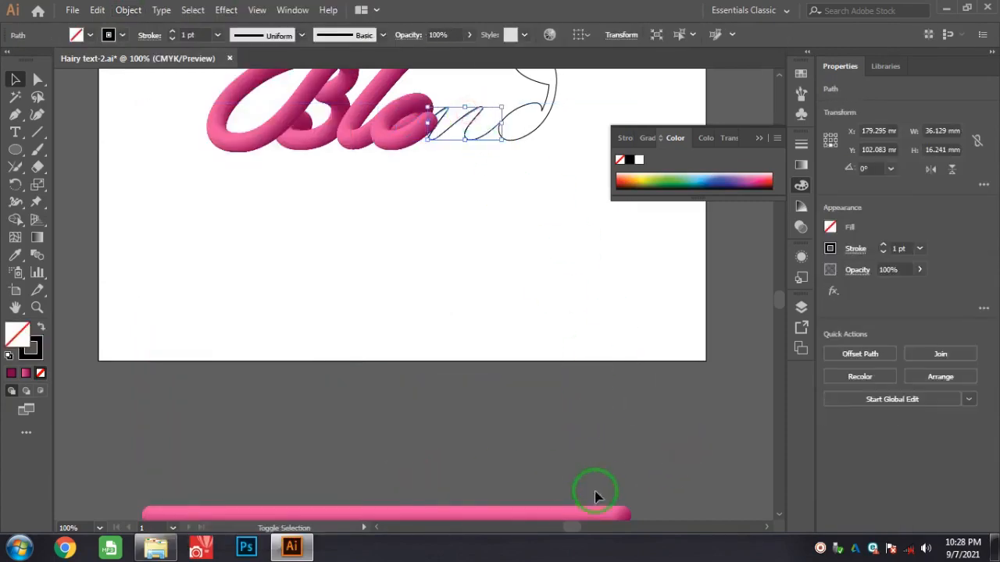
pyautogui.keyDown('shift'); pyautogui.click(593, 492); pyautogui.keyUp('shift')
pyautogui.click(128, 9)
pyautogui.moveTo(190, 390)
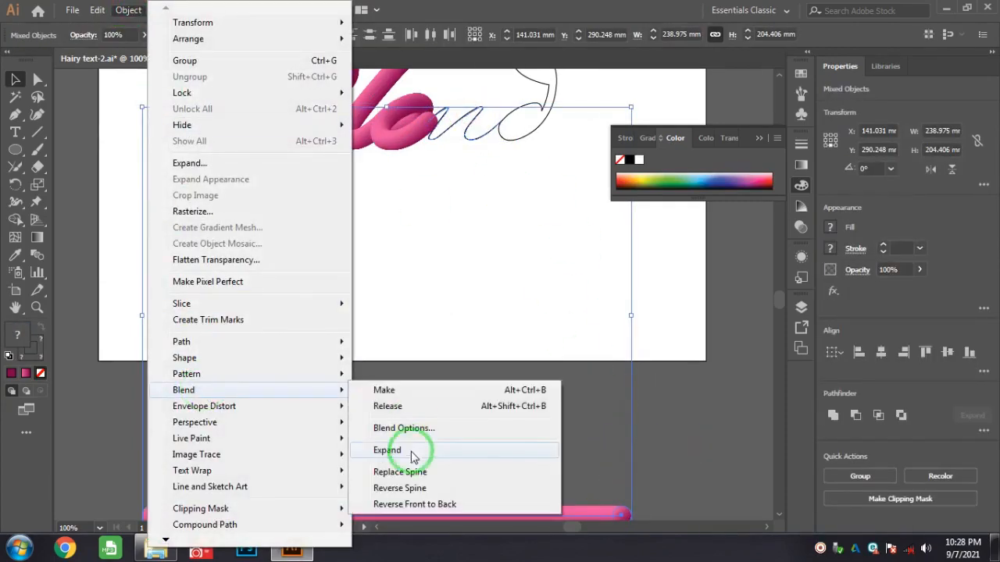
pyautogui.click(418, 471)
pyautogui.click(602, 439)
# Replace the spine of the last blend tube with the path of the letter d
pyautogui.click(547, 105)
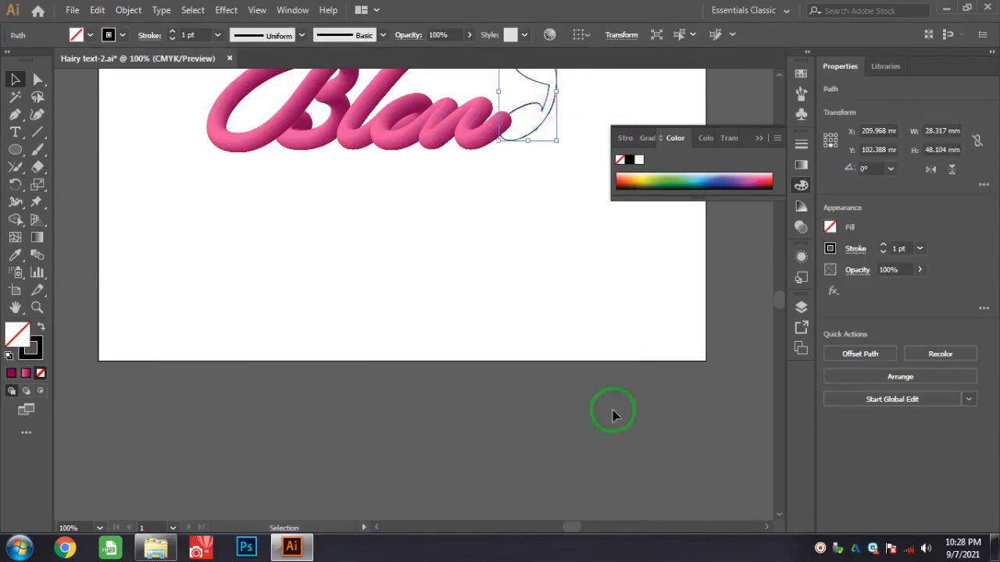
pyautogui.scroll(-3, 582, 404)
pyautogui.keyDown('shift'); pyautogui.click(578, 457); pyautogui.keyUp('shift')
pyautogui.click(128, 9)
pyautogui.moveTo(178, 391)
pyautogui.click(422, 474)
pyautogui.click(477, 387)
pyautogui.moveTo(412, 210); pyautogui.dragTo(418, 464)
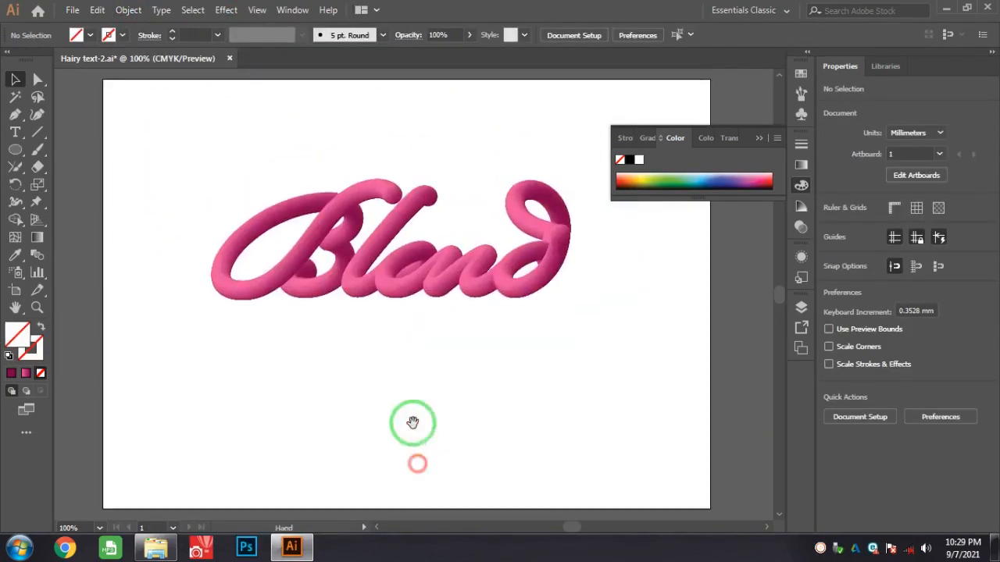
# Move the l, e, n and d blends about 3.5 mm to the right, away from the B
pyautogui.moveTo(596, 205); pyautogui.dragTo(512, 322)
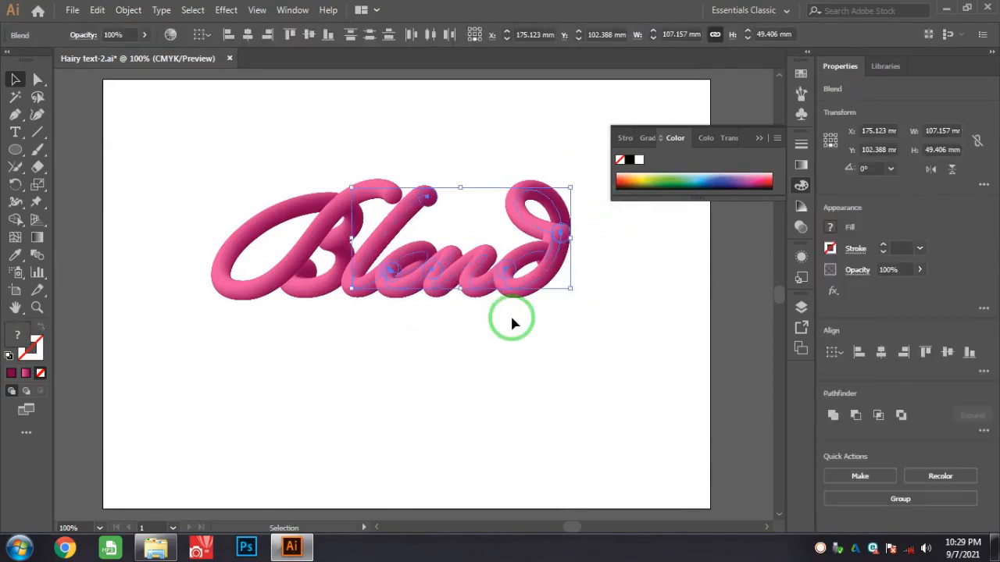
pyautogui.click(646, 324)
# Try moving the e, n and d blends about 3.5 mm to the right
pyautogui.moveTo(578, 178); pyautogui.dragTo(448, 340)
pyautogui.hotkey('shift', 'Right')
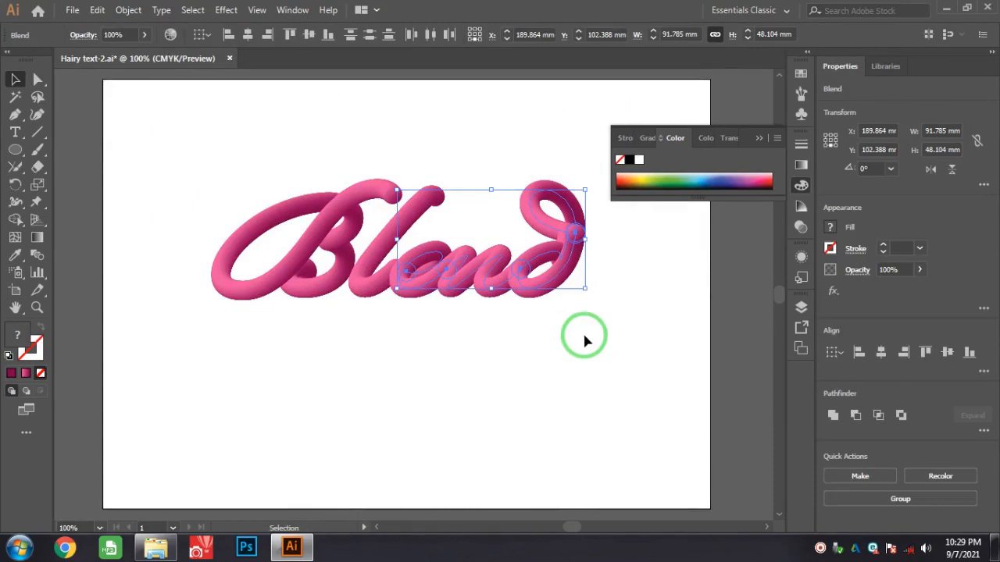
pyautogui.click(626, 333)
pyautogui.hotkey('ctrl', 'z')
pyautogui.hotkey('ctrl', 'z')
pyautogui.click(607, 341)
# Reverse the spine of the letter e blend
pyautogui.click(415, 256)
pyautogui.click(141, 15)
pyautogui.moveTo(180, 388)
pyautogui.click(408, 490)
pyautogui.click(590, 374)
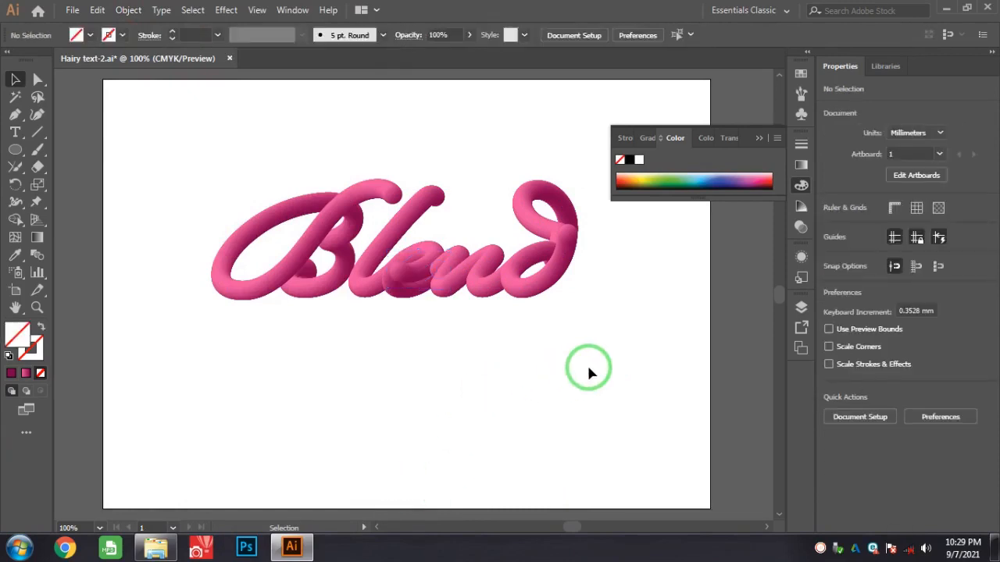
# Reverse the spine of the letter n blend
pyautogui.click(460, 281)
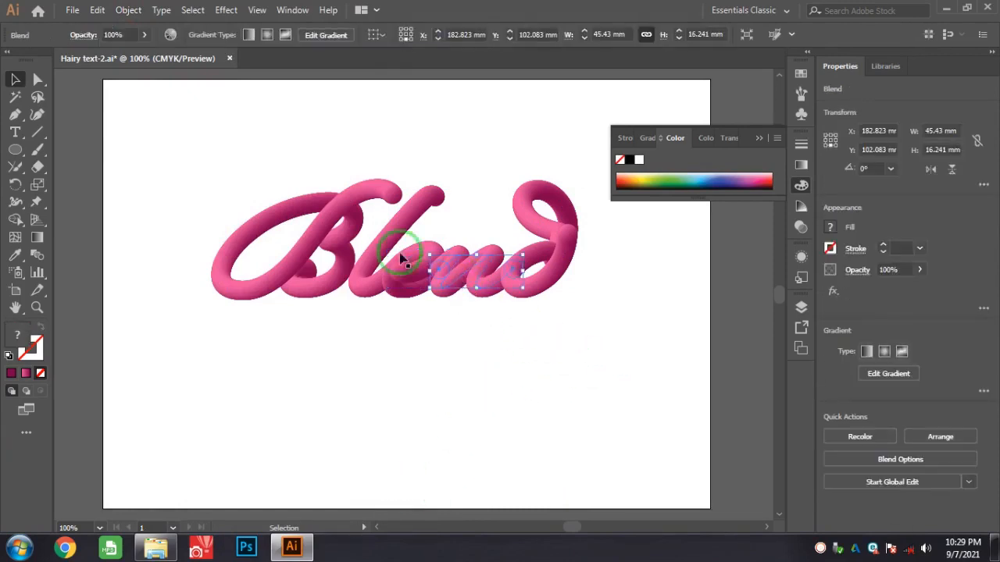
pyautogui.click(128, 10)
pyautogui.moveTo(217, 397)
pyautogui.click(419, 486)
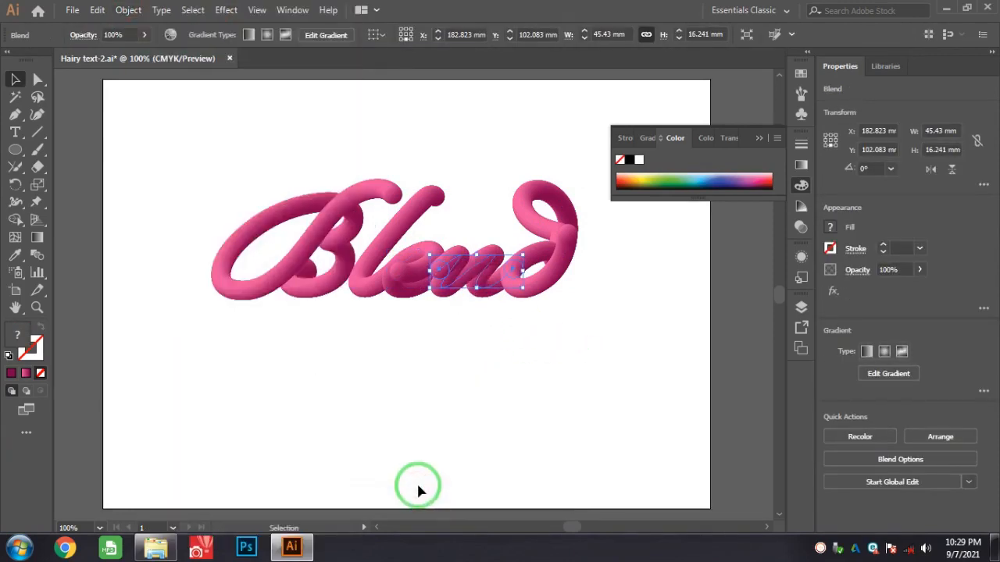
pyautogui.click(496, 446)
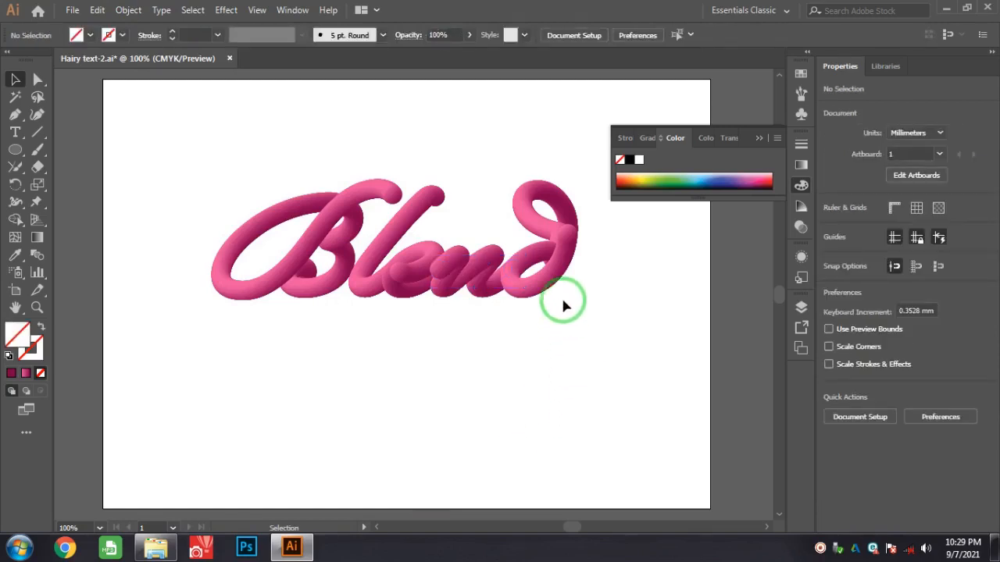
# Move the e, n and d blends about 10.6 mm to the right to space them from the l
pyautogui.moveTo(622, 225); pyautogui.dragTo(461, 330)
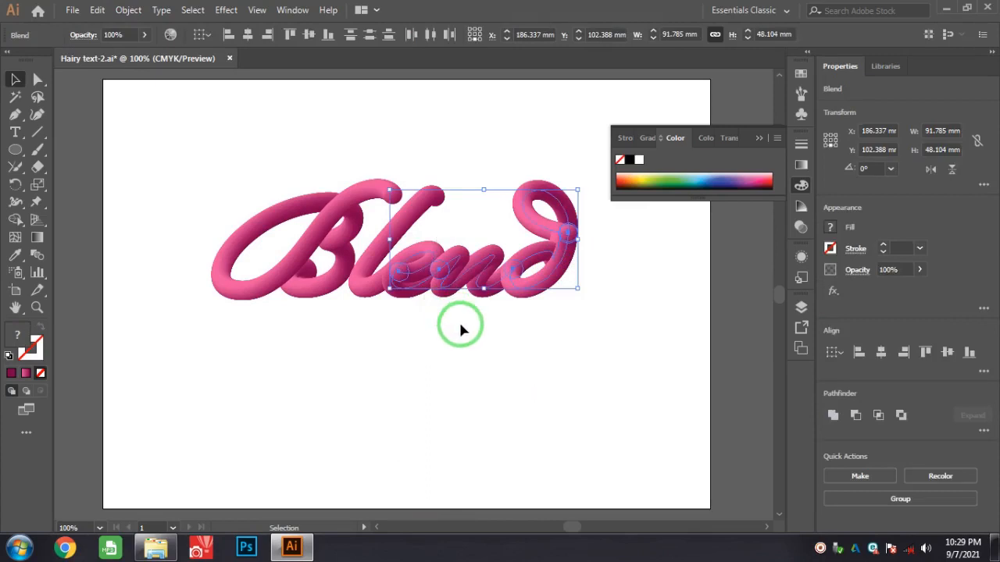
pyautogui.hotkey('shift', 'Right')
pyautogui.hotkey('shift', 'Right')
pyautogui.hotkey('shift', 'Right')
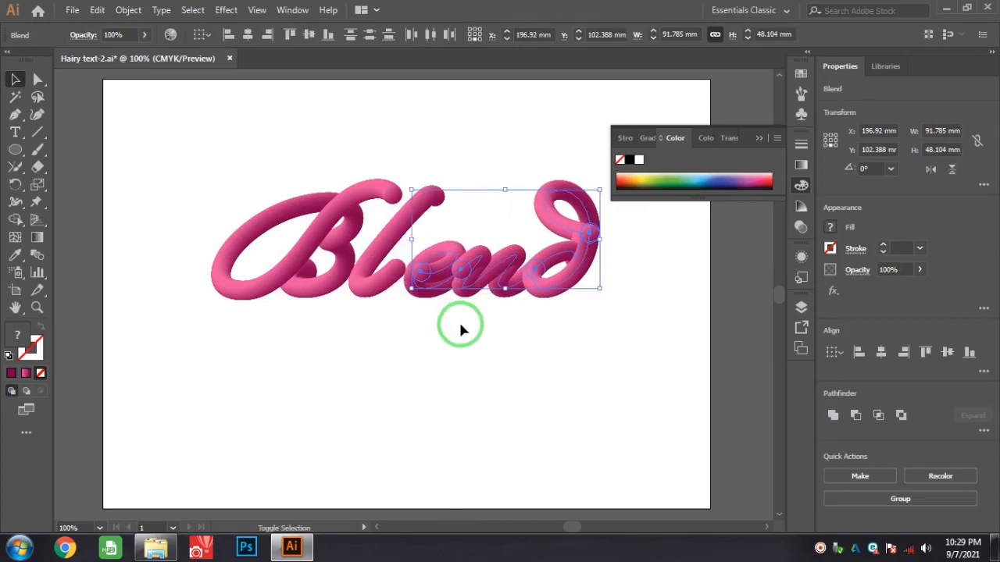
# Move the n and d blends about 10.6 mm to the right, away from the e
pyautogui.moveTo(619, 251); pyautogui.dragTo(490, 297)
pyautogui.hotkey('shift', 'Right')
pyautogui.hotkey('shift', 'Right')
pyautogui.hotkey('shift', 'Right')
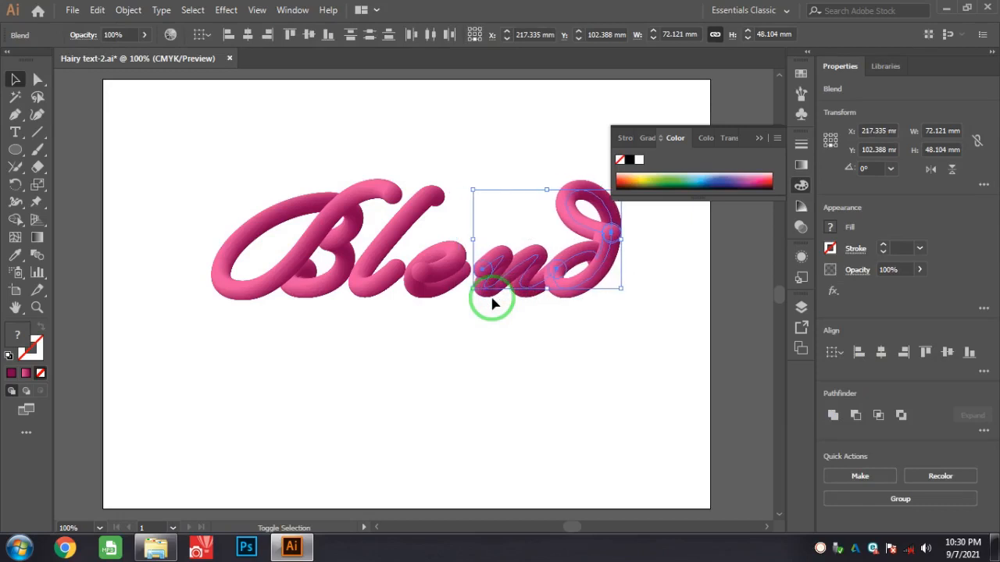
# Move the letter d blend about 3.5 mm to the right, away from the n
pyautogui.moveTo(607, 310); pyautogui.dragTo(636, 275)
pyautogui.hotkey('shift', 'Right')
pyautogui.hotkey('shift', 'Right')
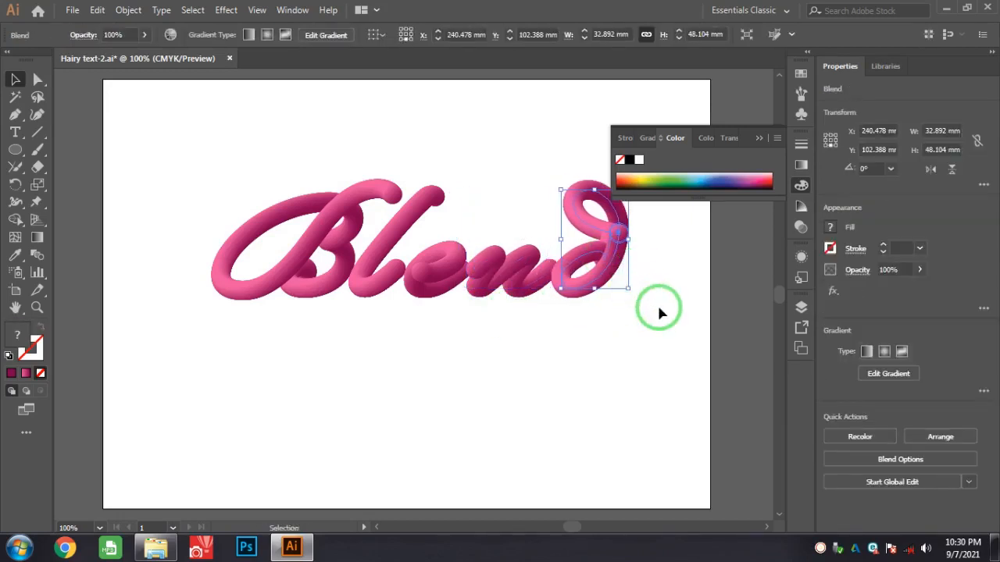
pyautogui.click(659, 313)
# Roughen the letter B blend with 40% relative size, 70/in detail and corner points
pyautogui.click(335, 199)
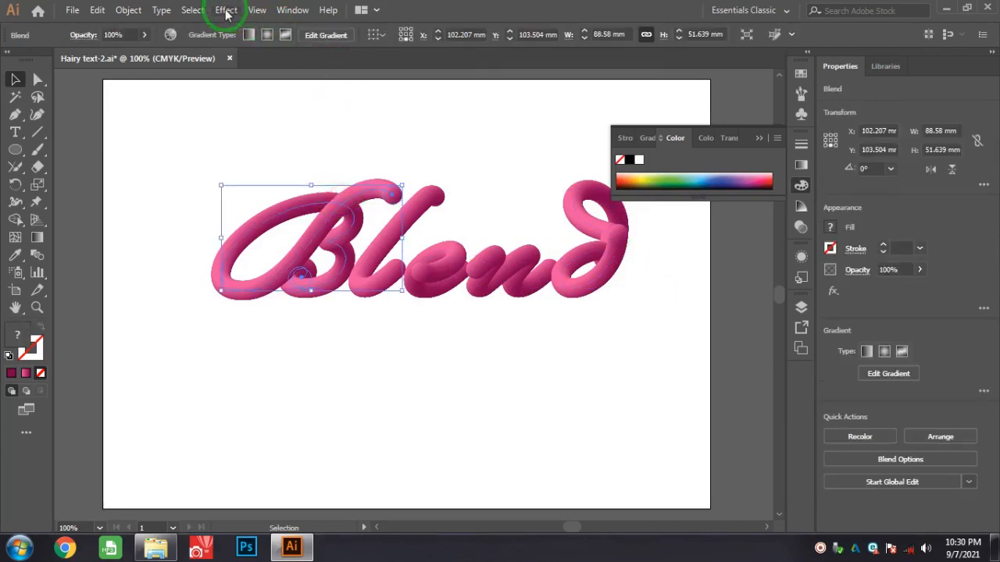
pyautogui.click(226, 11)
pyautogui.click(286, 143)
pyautogui.click(438, 163)
pyautogui.click(584, 318)
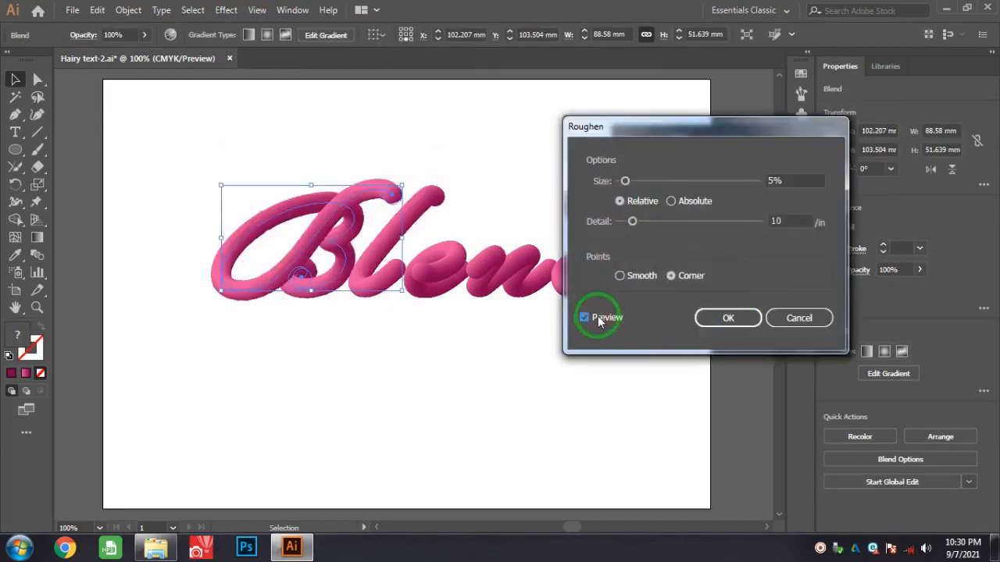
pyautogui.moveTo(626, 182); pyautogui.dragTo(713, 181)
pyautogui.click(783, 175)
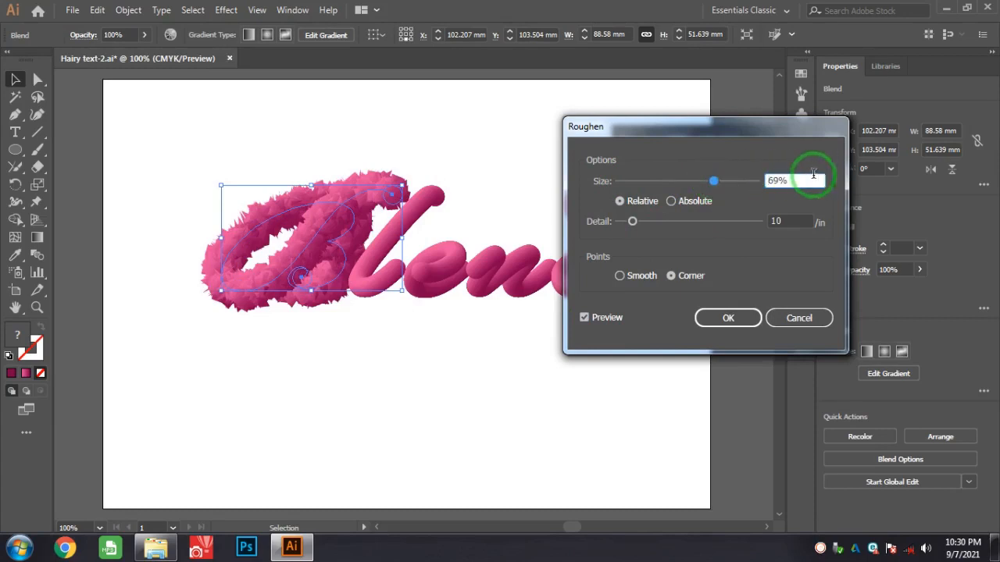
pyautogui.moveTo(726, 187); pyautogui.dragTo(666, 187)
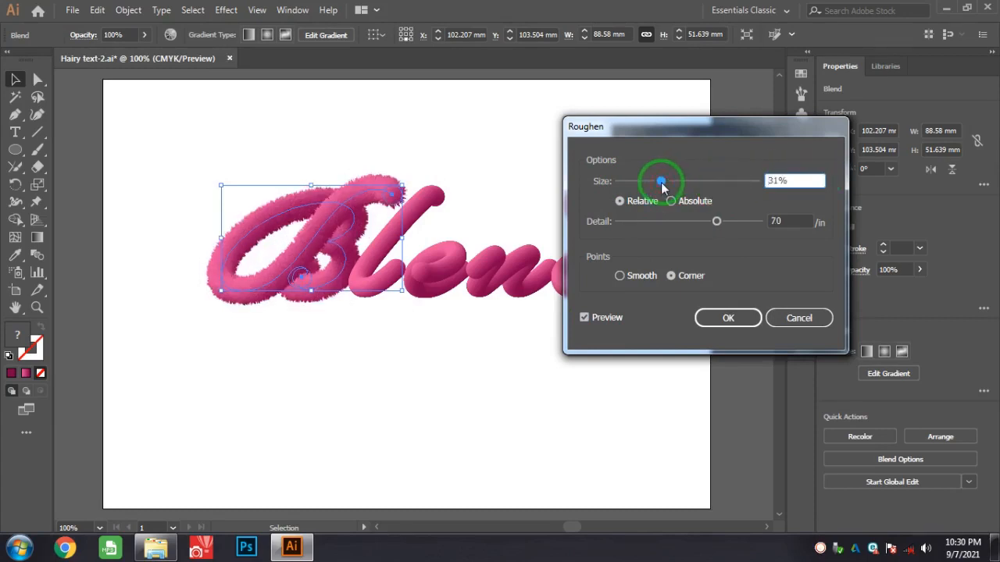
pyautogui.write('40')
pyautogui.click(795, 222)
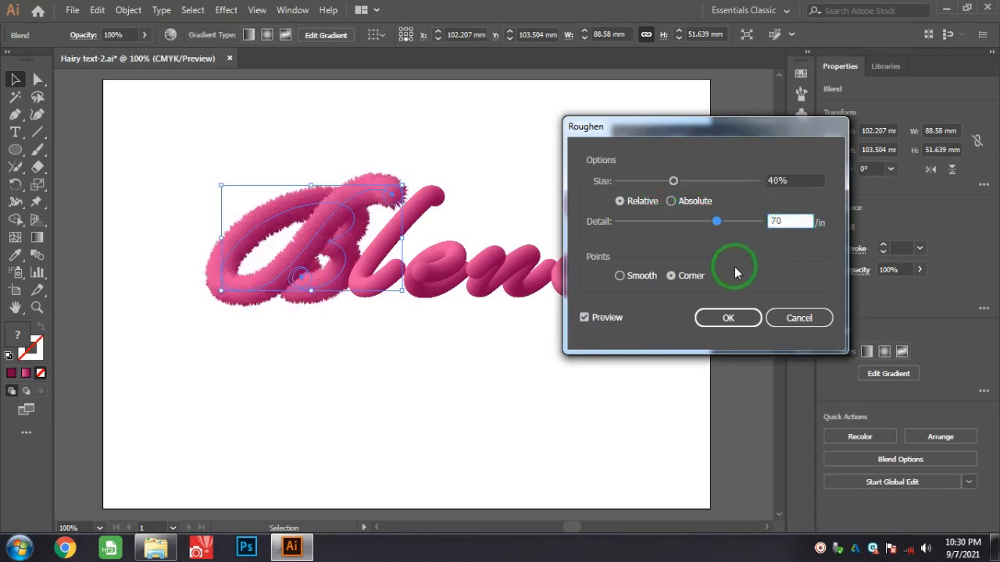
pyautogui.click(621, 276)
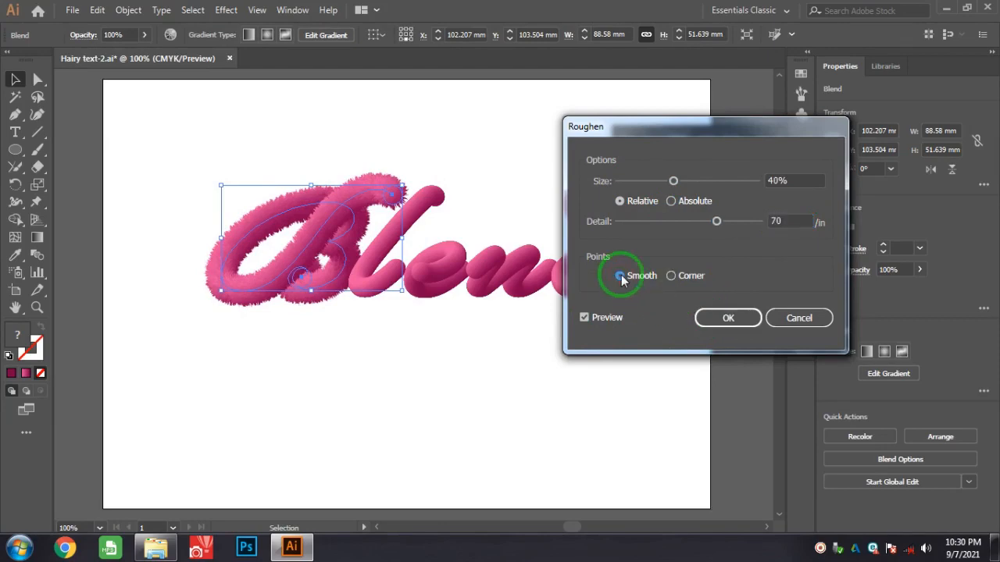
pyautogui.click(670, 276)
pyautogui.click(728, 318)
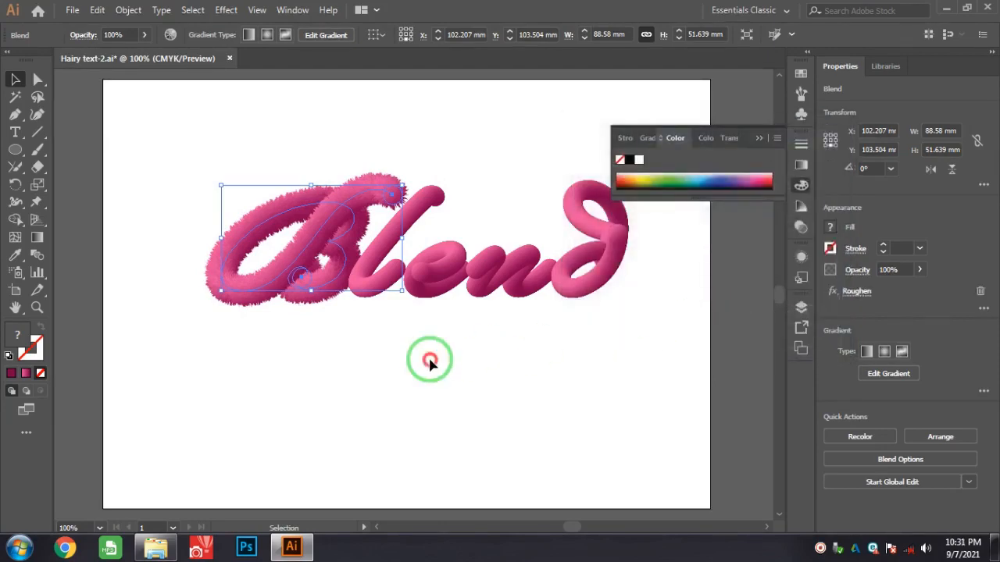
pyautogui.click(431, 360)
# Roughen the letter l blend with 40% relative size, 70/in detail and corner points
pyautogui.scroll(1, 406, 308)
pyautogui.click(384, 246)
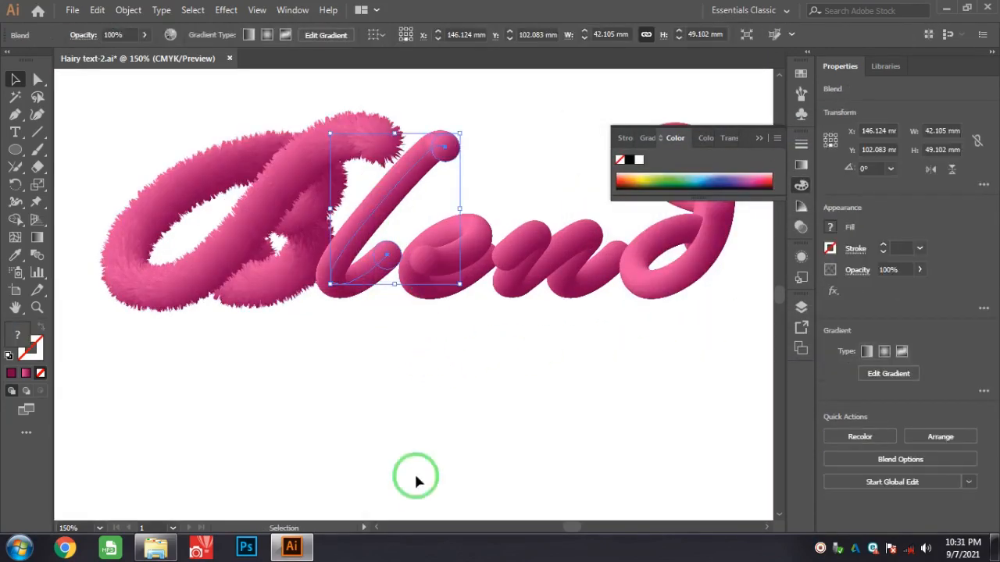
pyautogui.click(226, 10)
pyautogui.moveTo(286, 130)
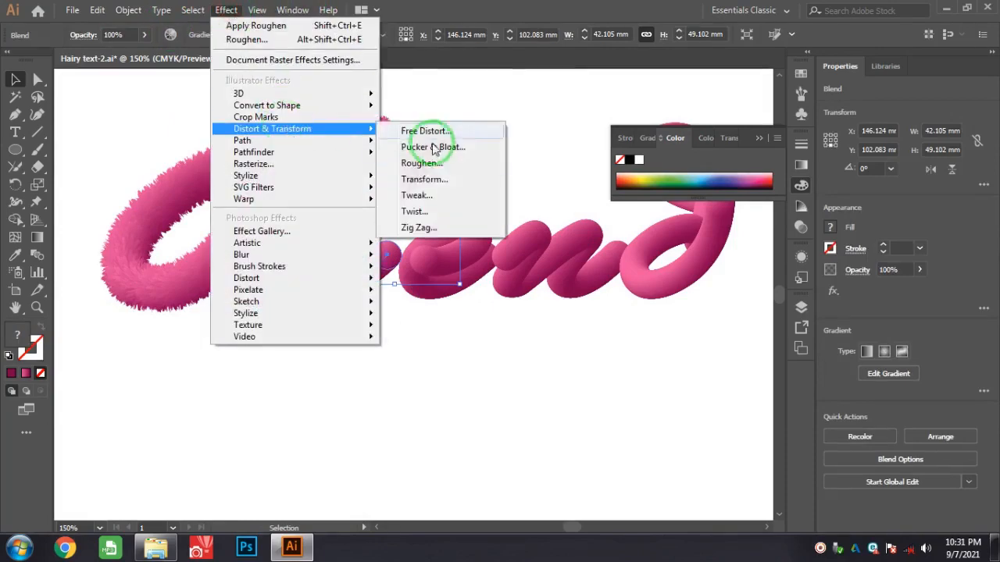
pyautogui.click(425, 163)
pyautogui.click(584, 318)
pyautogui.moveTo(625, 180); pyautogui.dragTo(692, 181)
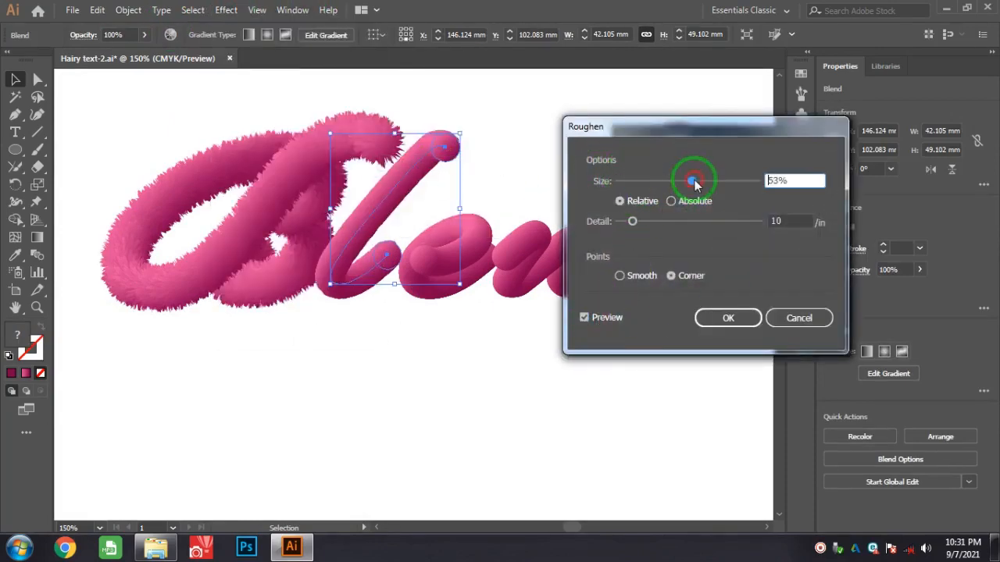
pyautogui.click(795, 180)
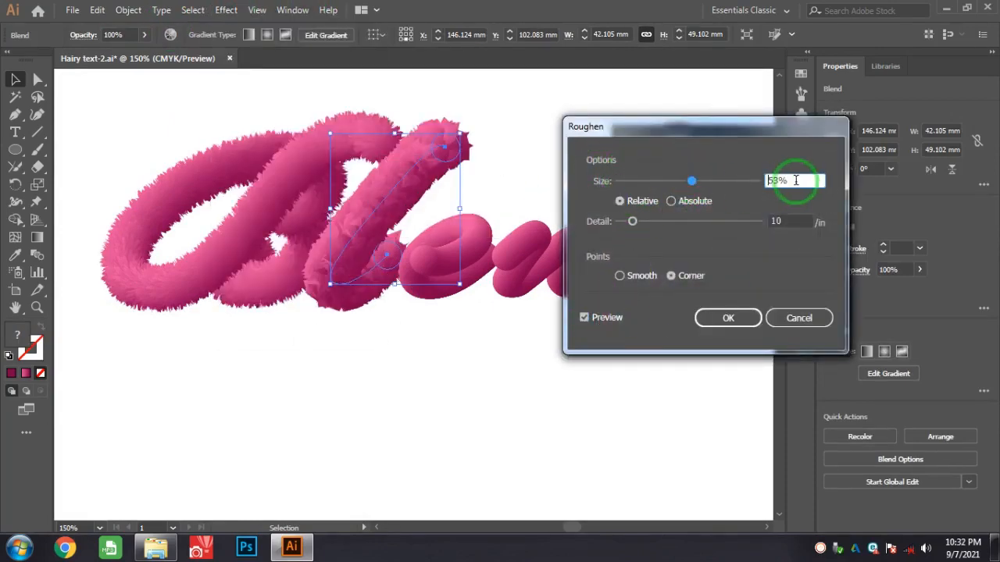
pyautogui.write('40')
pyautogui.click(793, 221)
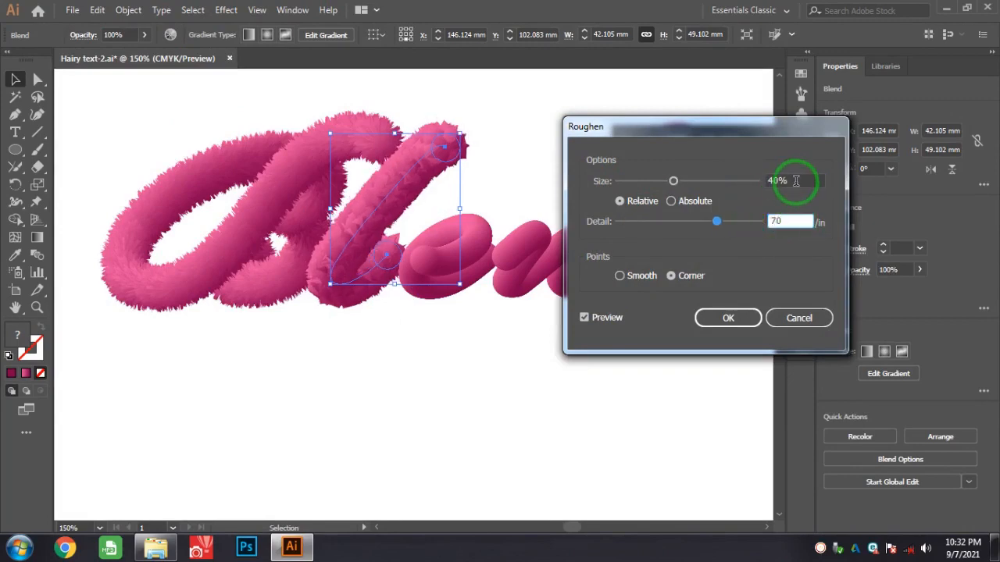
pyautogui.click(797, 180)
pyautogui.click(728, 318)
# Roughen the letter e blend with 40% relative size, 70/in detail and corner points
pyautogui.click(469, 234)
pyautogui.click(226, 9)
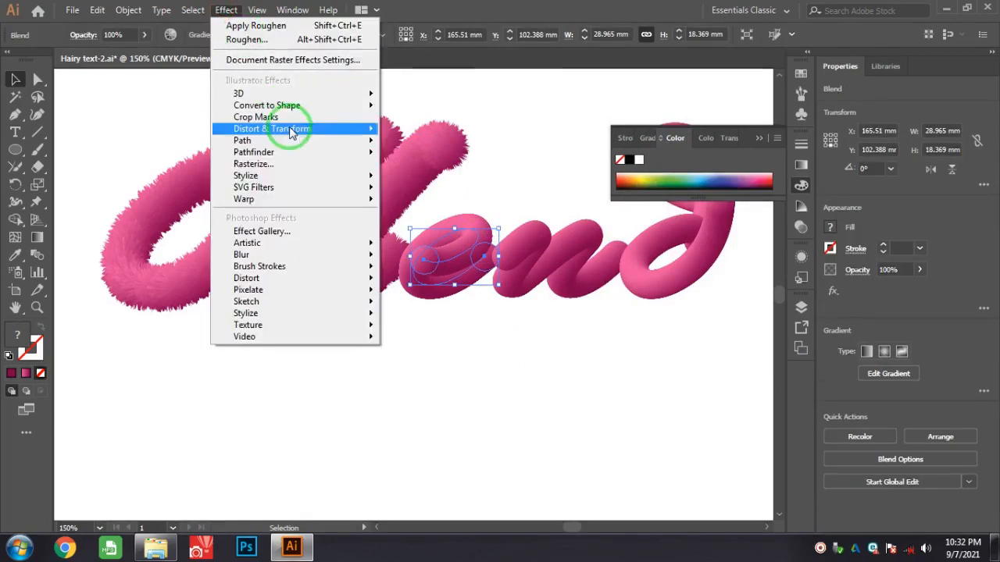
pyautogui.click(414, 152)
pyautogui.moveTo(625, 181); pyautogui.dragTo(656, 181)
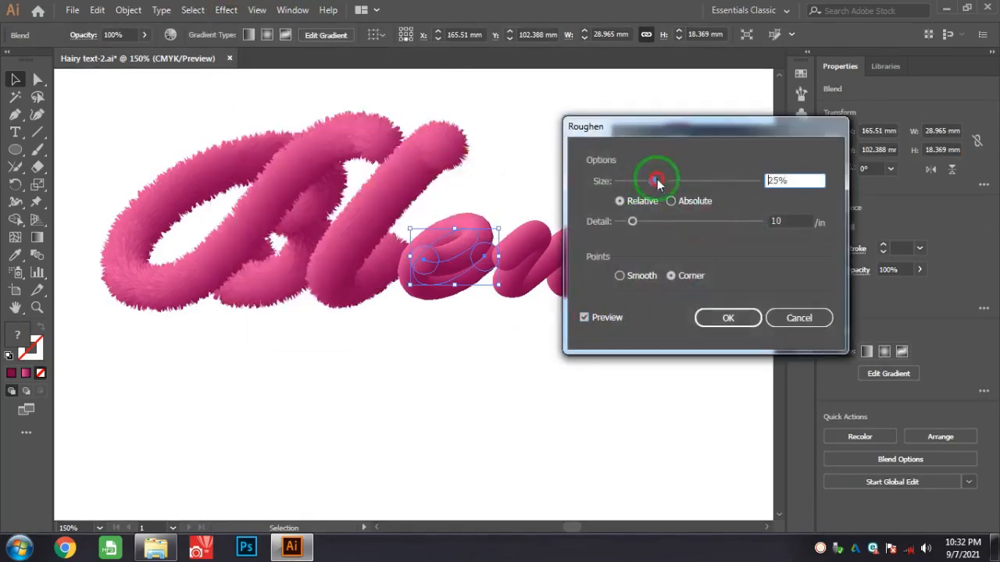
pyautogui.click(796, 223)
pyautogui.moveTo(798, 179); pyautogui.dragTo(775, 182)
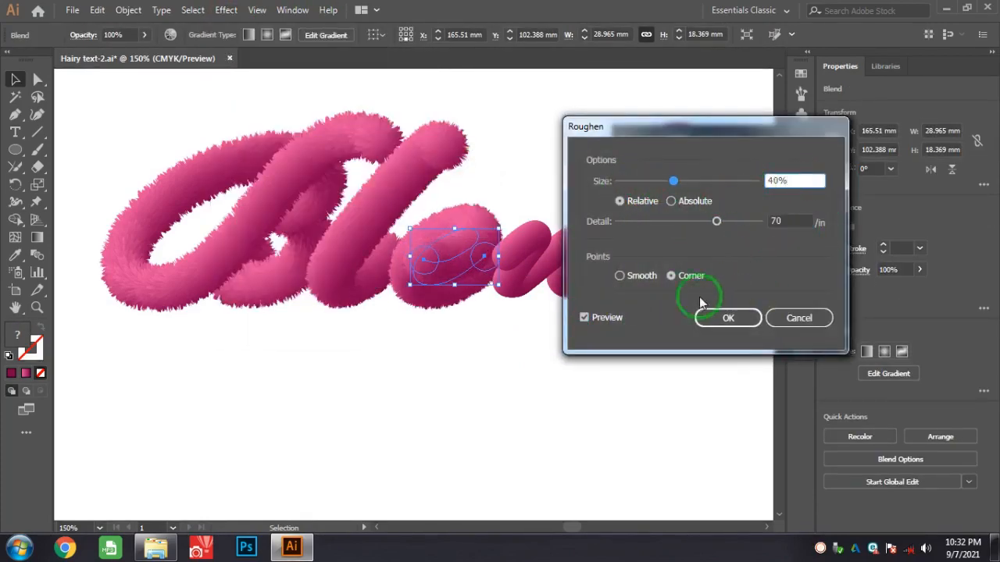
pyautogui.click(728, 318)
pyautogui.click(634, 366)
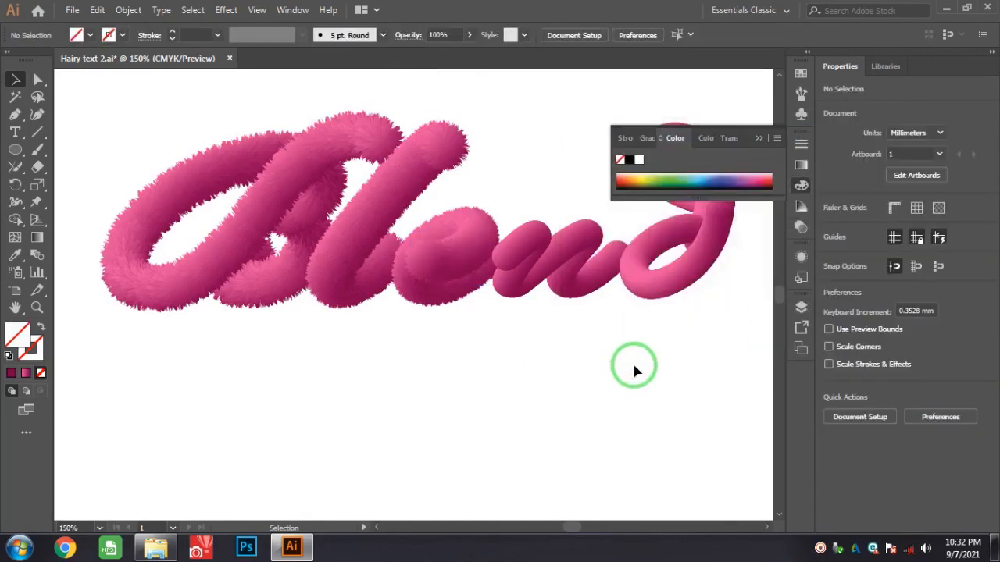
# Roughen the letter n blend with 40% relative size, 70/in detail and corner points
pyautogui.click(558, 257)
pyautogui.click(226, 10)
pyautogui.moveTo(285, 270)
pyautogui.moveTo(328, 129)
pyautogui.click(430, 153)
pyautogui.click(584, 317)
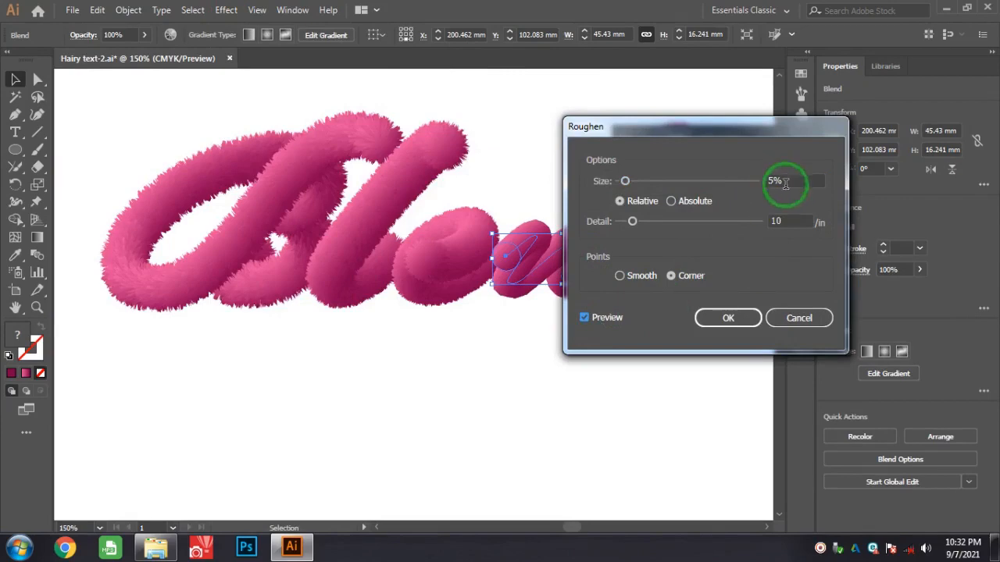
pyautogui.moveTo(625, 180); pyautogui.dragTo(722, 190)
pyautogui.write('50')
pyautogui.click(785, 225)
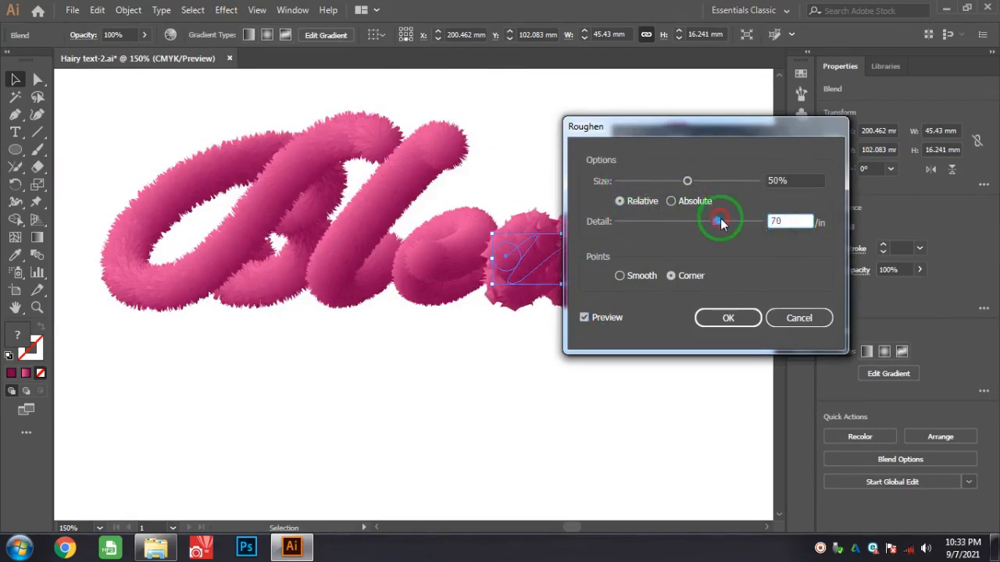
pyautogui.moveTo(702, 126); pyautogui.dragTo(827, 124)
pyautogui.moveTo(842, 221); pyautogui.dragTo(840, 219)
pyautogui.click(930, 219)
pyautogui.click(915, 179)
pyautogui.write('40')
pyautogui.click(914, 221)
pyautogui.click(853, 315)
pyautogui.click(680, 313)
# Roughen the letter d blend with 40% relative size, 70/in detail and corner points
pyautogui.hscroll(3, 585, 261)
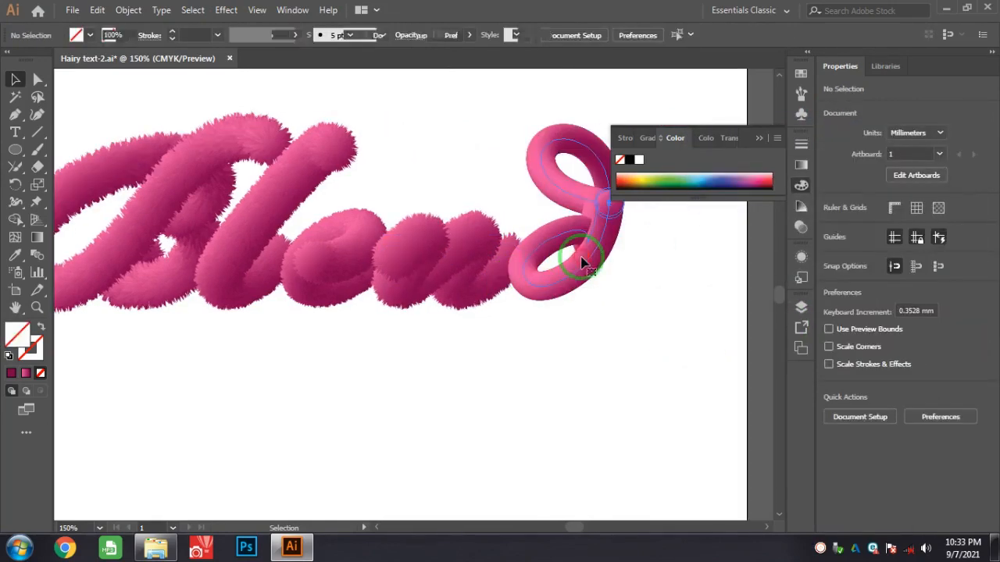
pyautogui.click(586, 261)
pyautogui.click(760, 138)
pyautogui.click(226, 9)
pyautogui.click(272, 129)
pyautogui.click(436, 166)
pyautogui.click(719, 313)
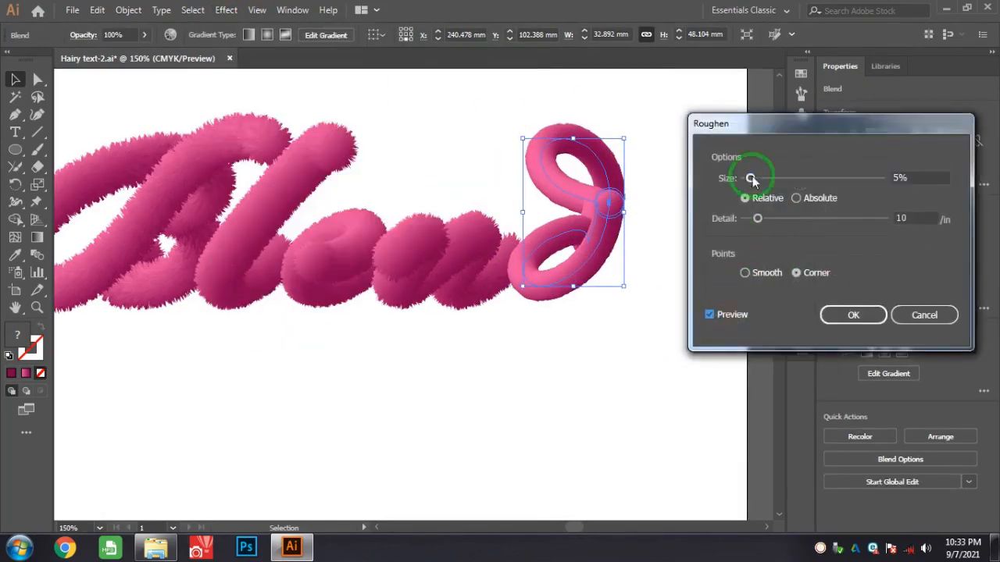
pyautogui.click(836, 179)
pyautogui.moveTo(939, 183); pyautogui.dragTo(863, 172)
pyautogui.write('40')
pyautogui.click(836, 218)
pyautogui.moveTo(836, 220); pyautogui.dragTo(843, 216)
pyautogui.click(921, 218)
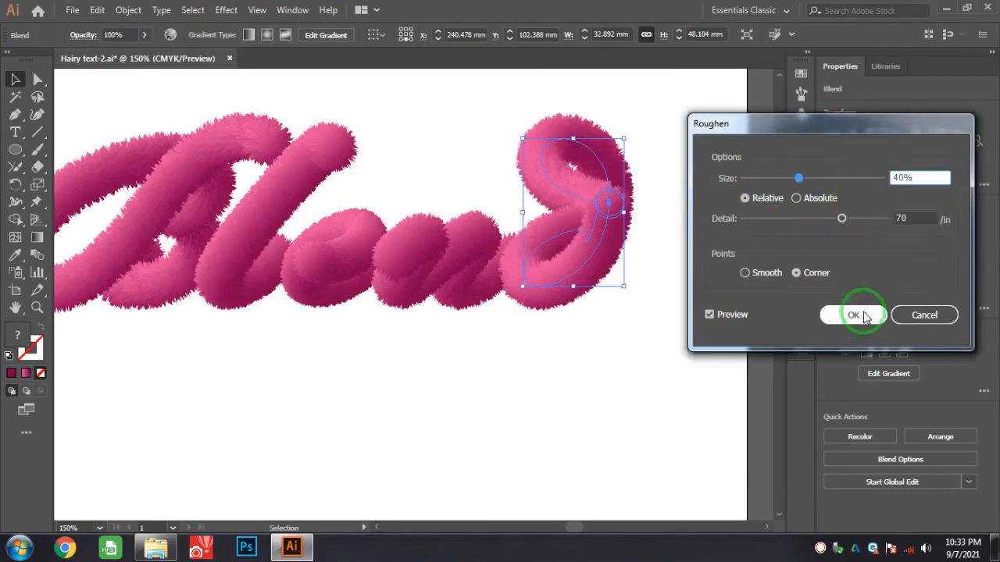
pyautogui.click(853, 314)
pyautogui.click(667, 300)
# Group all five roughened letter blends into one object
pyautogui.hotkey('ctrl', '-')
pyautogui.moveTo(528, 319); pyautogui.dragTo(637, 279)
pyautogui.moveTo(703, 119); pyautogui.dragTo(269, 310)
pyautogui.hotkey('ctrl', 'g')
pyautogui.click(690, 353)
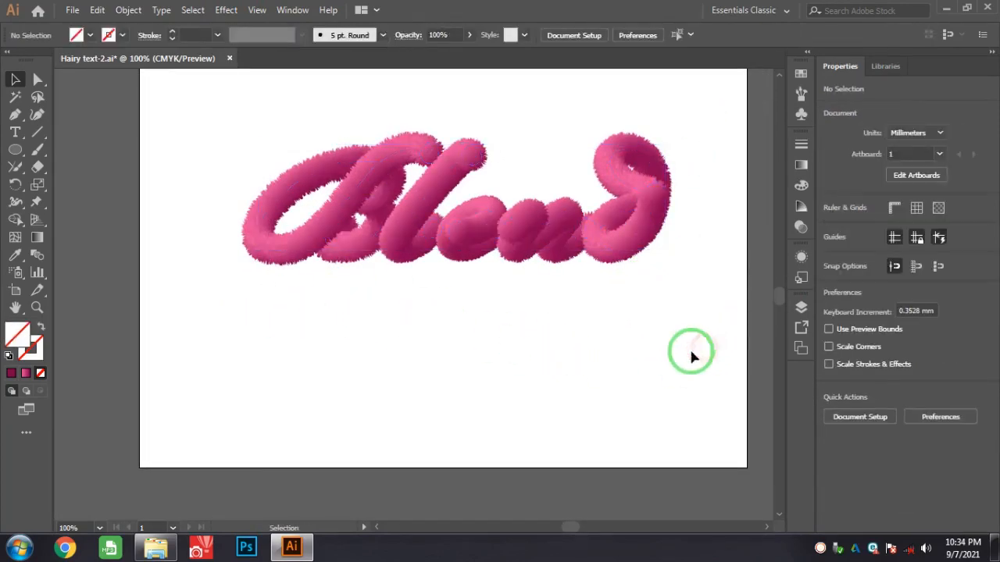
# Draw a 297 × 210 mm rectangle covering the whole artboard and fill it with white
pyautogui.hotkey('ctrl', '-')
pyautogui.click(556, 254)
pyautogui.rightClick(19, 155)
pyautogui.click(70, 150)
pyautogui.moveTo(231, 123)
pyautogui.mouseDown()
pyautogui.moveTo(477, 335)
pyautogui.moveTo(636, 409)
pyautogui.mouseUp()
pyautogui.click(11, 374)
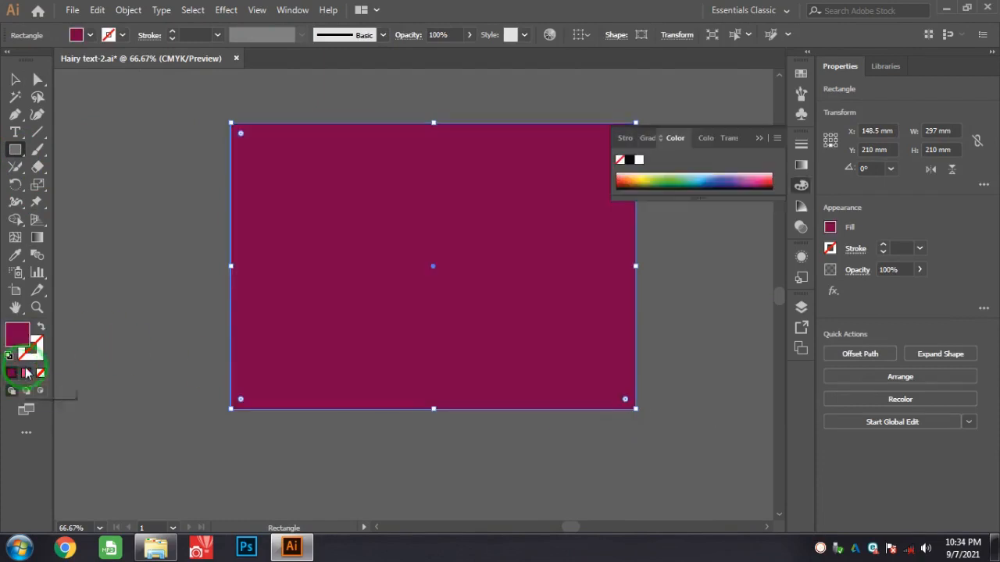
pyautogui.doubleClick(17, 335)
pyautogui.moveTo(601, 264); pyautogui.dragTo(517, 225)
pyautogui.click(869, 239)
# Send the white rectangle to the back, behind the grouped lettering
pyautogui.click(16, 79)
pyautogui.rightClick(308, 170)
pyautogui.moveTo(370, 397)
pyautogui.click(513, 437)
# Center the grouped lettering horizontally and vertically on the white background rectangle
pyautogui.click(475, 261)
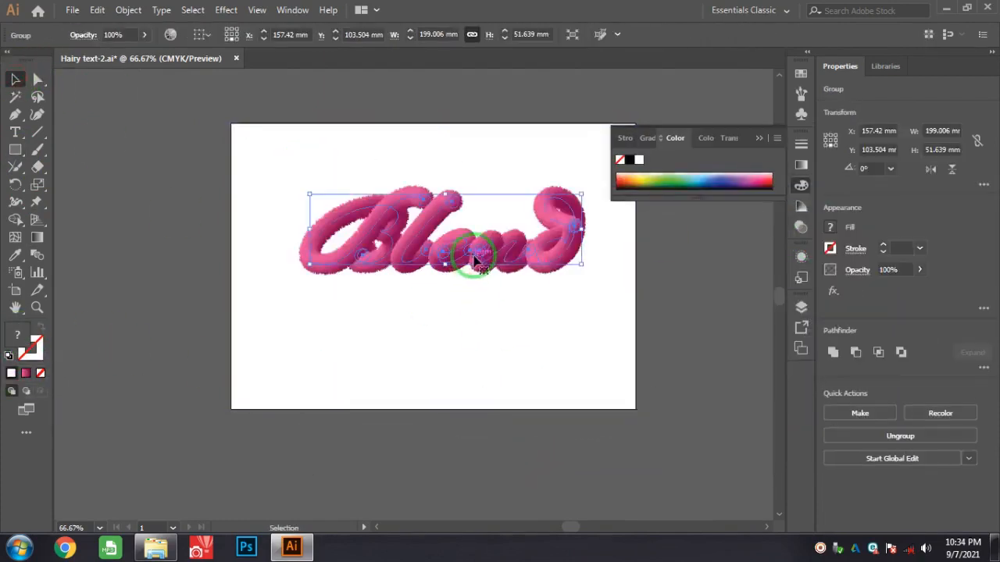
pyautogui.keyDown('shift'); pyautogui.click(552, 326); pyautogui.keyUp('shift')
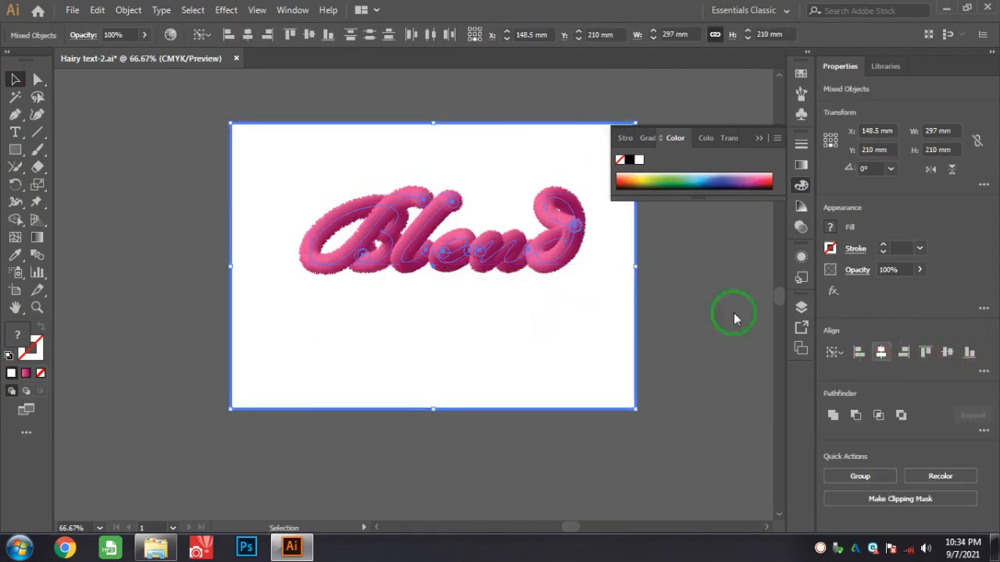
pyautogui.click(694, 261)
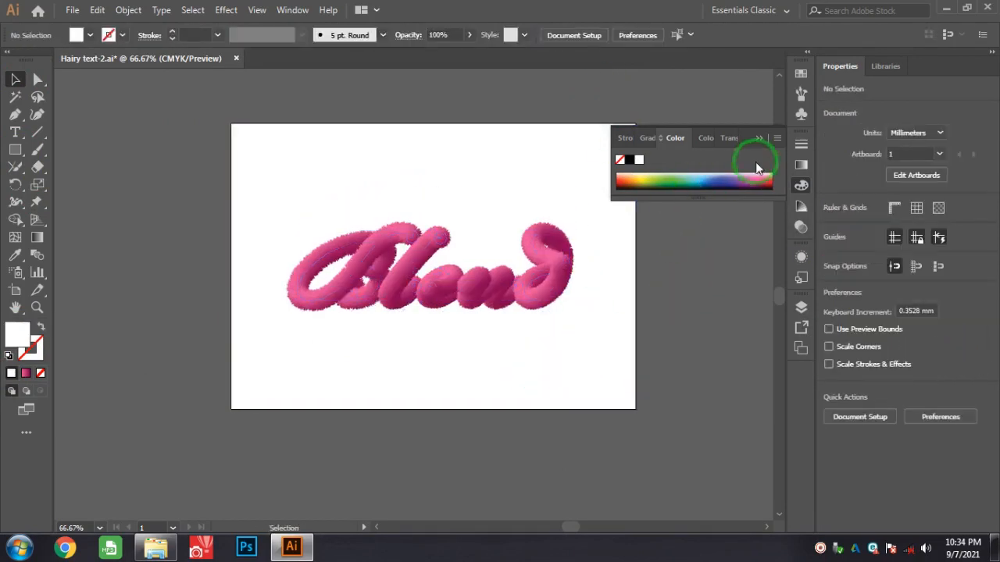
pyautogui.click(758, 139)
# Examine the hairy texture of the lettering up close from the B to the d
pyautogui.hotkey('ctrl', '+')
pyautogui.hotkey('ctrl', '+')
pyautogui.hotkey('ctrl', '+')
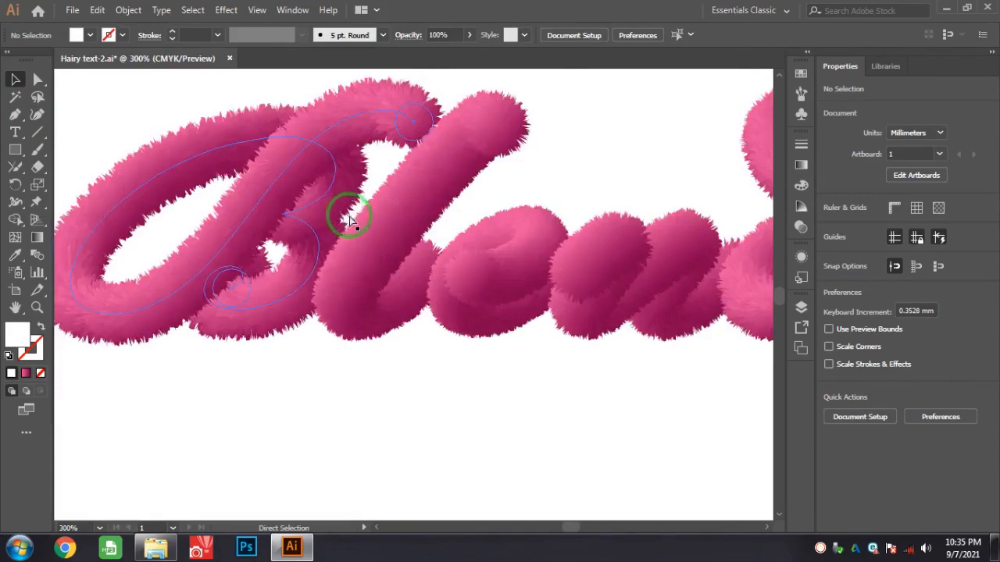
pyautogui.moveTo(381, 237); pyautogui.dragTo(289, 340)
pyautogui.moveTo(575, 334); pyautogui.dragTo(422, 328)
pyautogui.moveTo(719, 324); pyautogui.dragTo(617, 314)
pyautogui.hotkey('ctrl', '-')
pyautogui.hotkey('ctrl', '-')
pyautogui.moveTo(455, 338); pyautogui.dragTo(574, 314)
pyautogui.click(722, 392)
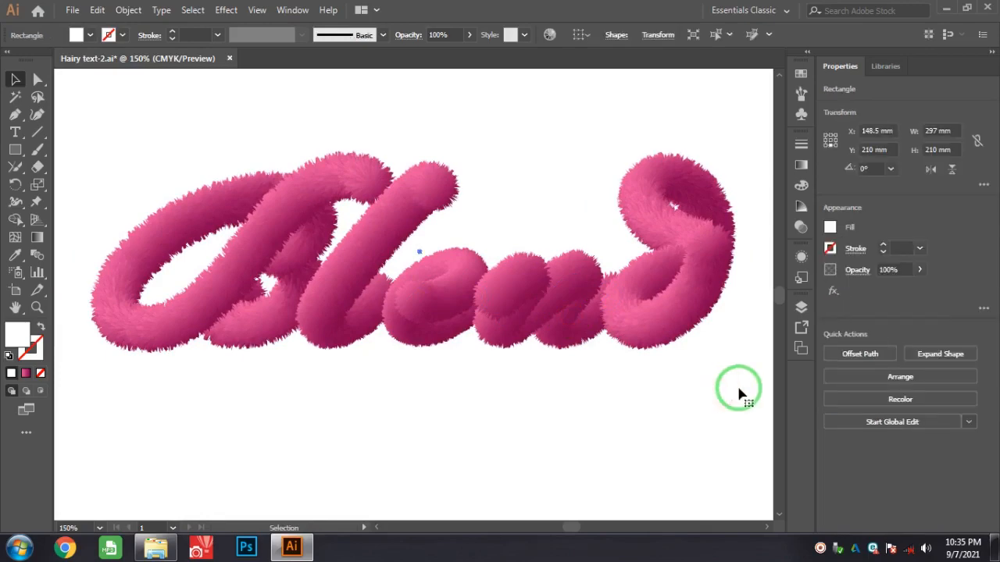